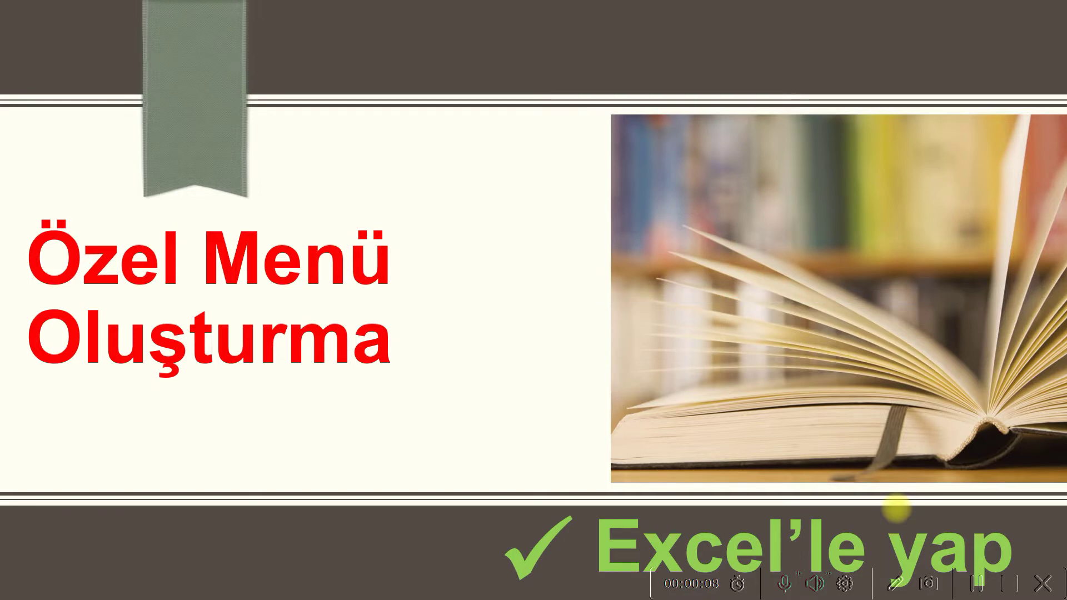
# Switch from the PowerPoint slideshow to the Kitap1 Excel workbook with Alt+Tab.
pyautogui.hotkey('alt', 'Tab')
pyautogui.hotkey('alt', 'Tab')
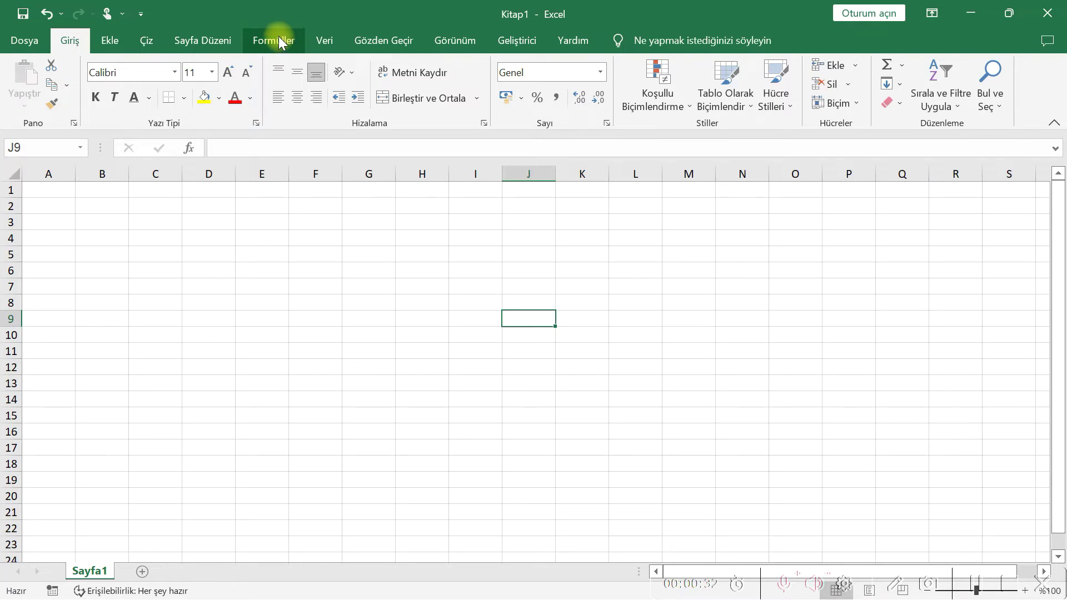
pyautogui.rightClick(274, 121)
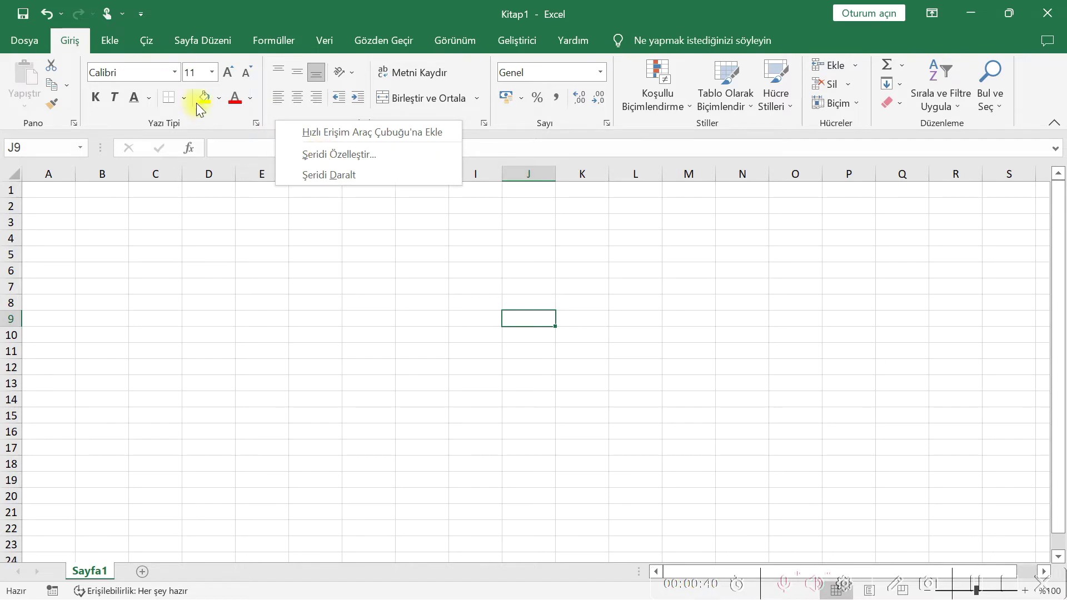
pyautogui.click(28, 43)
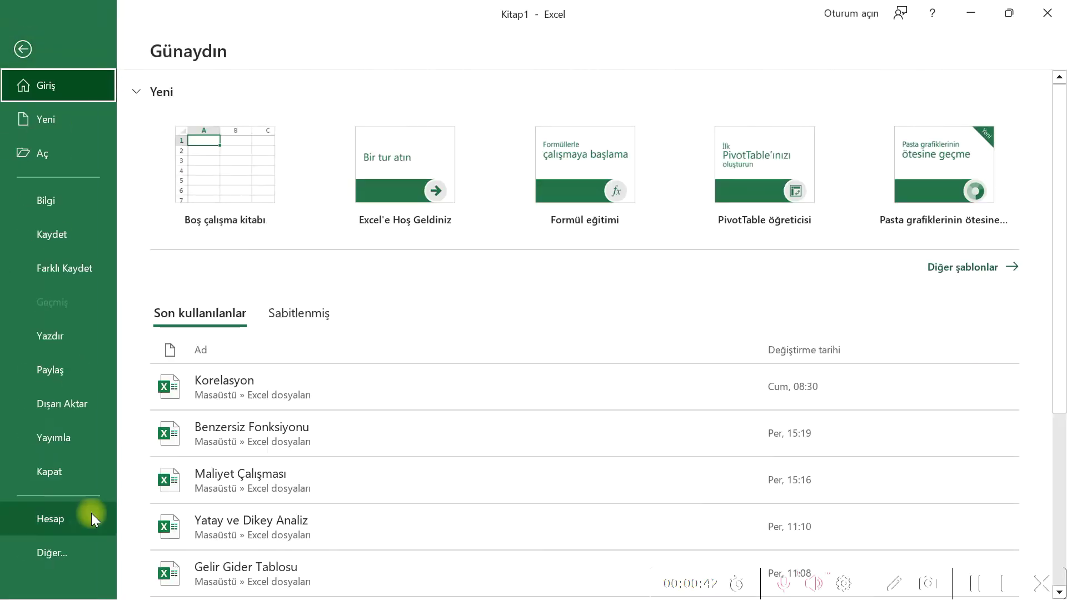
pyautogui.click(67, 549)
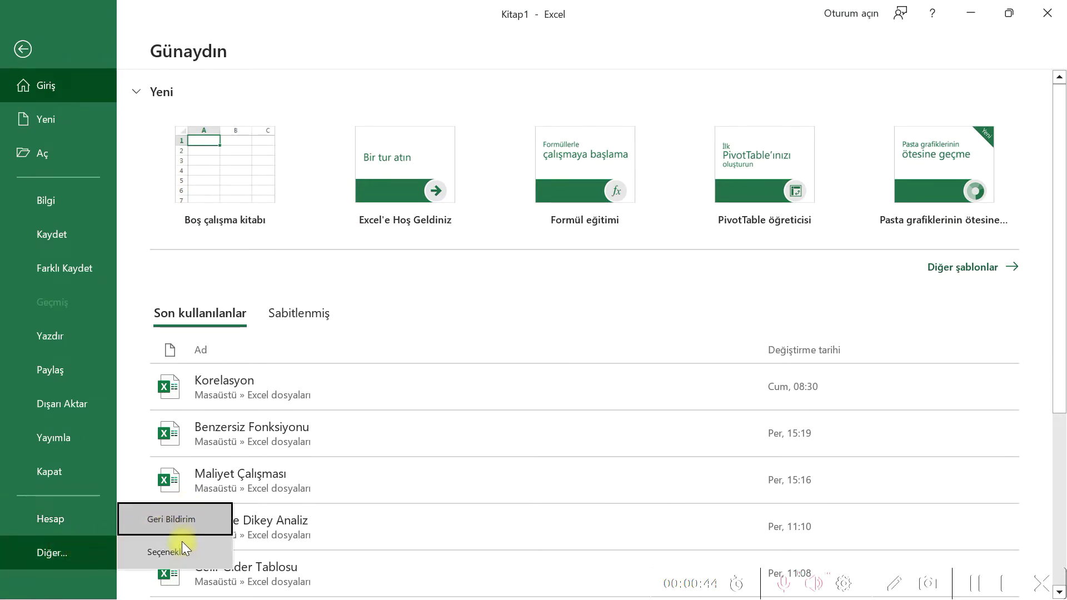
pyautogui.click(169, 552)
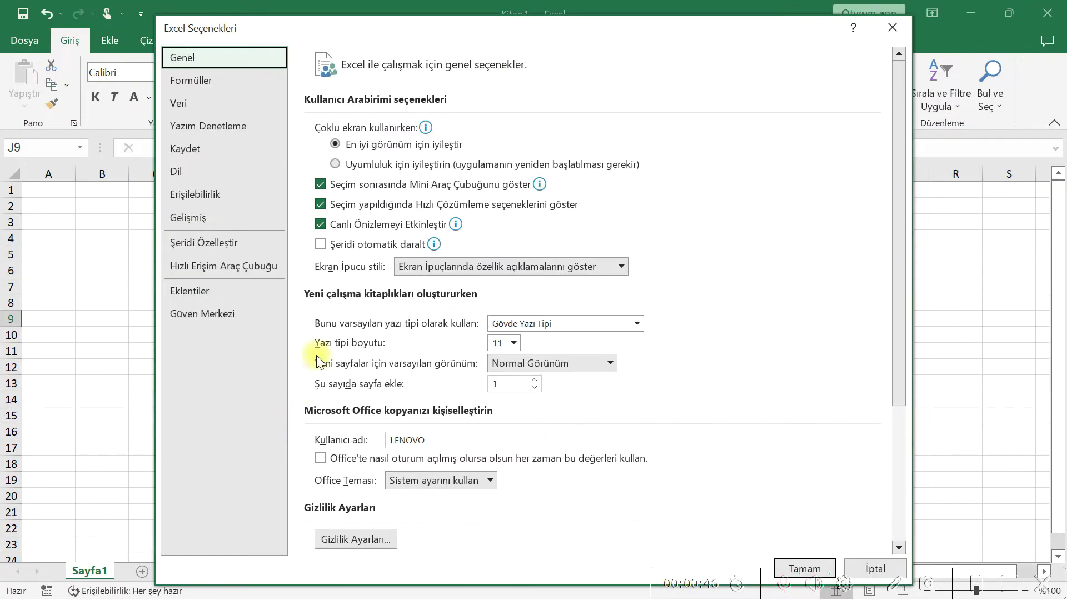
pyautogui.click(200, 243)
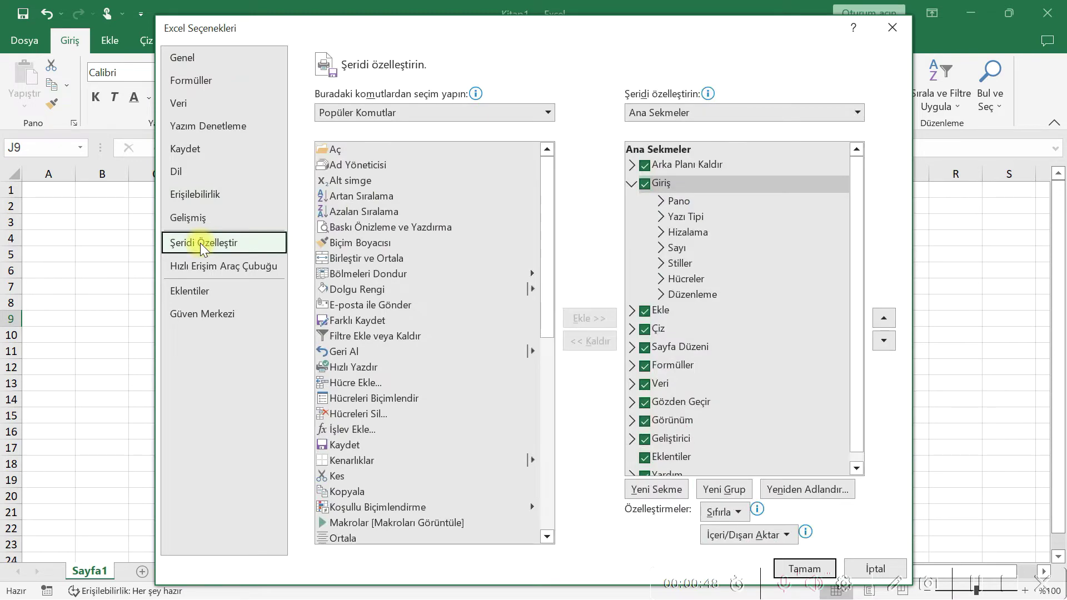
pyautogui.click(822, 567)
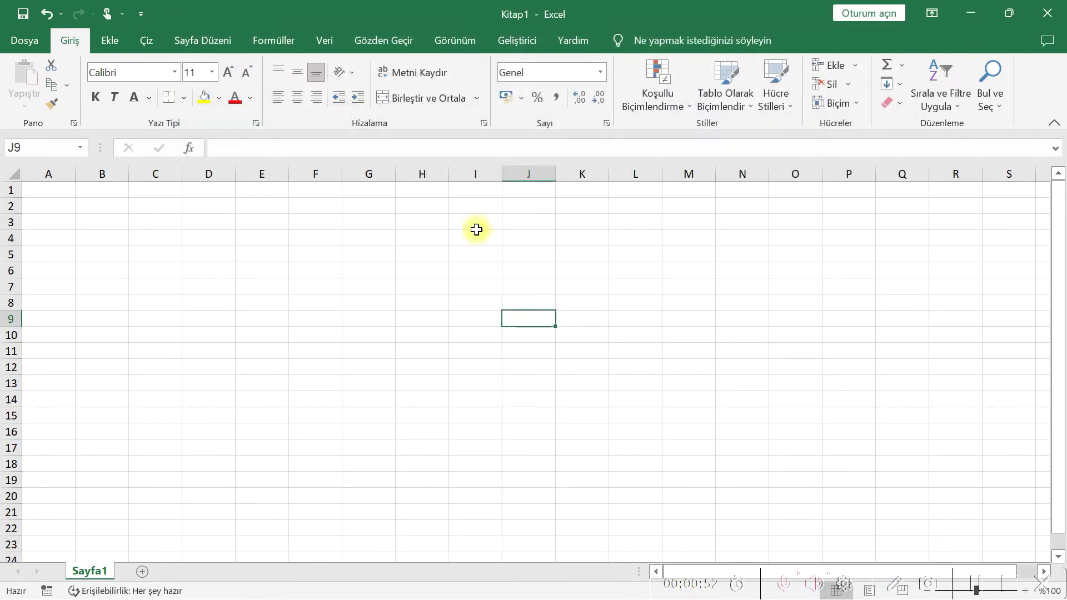
# Open Customize the Ribbon in Excel Options, reposition the dialog and review the Giriş tab's groups.
pyautogui.rightClick(286, 117)
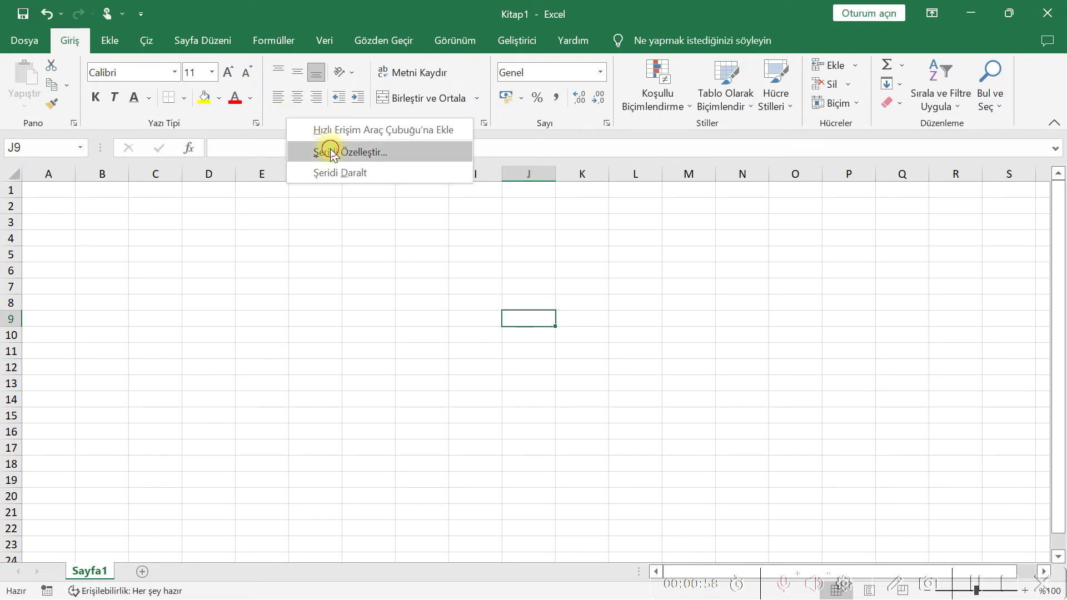
pyautogui.click(330, 149)
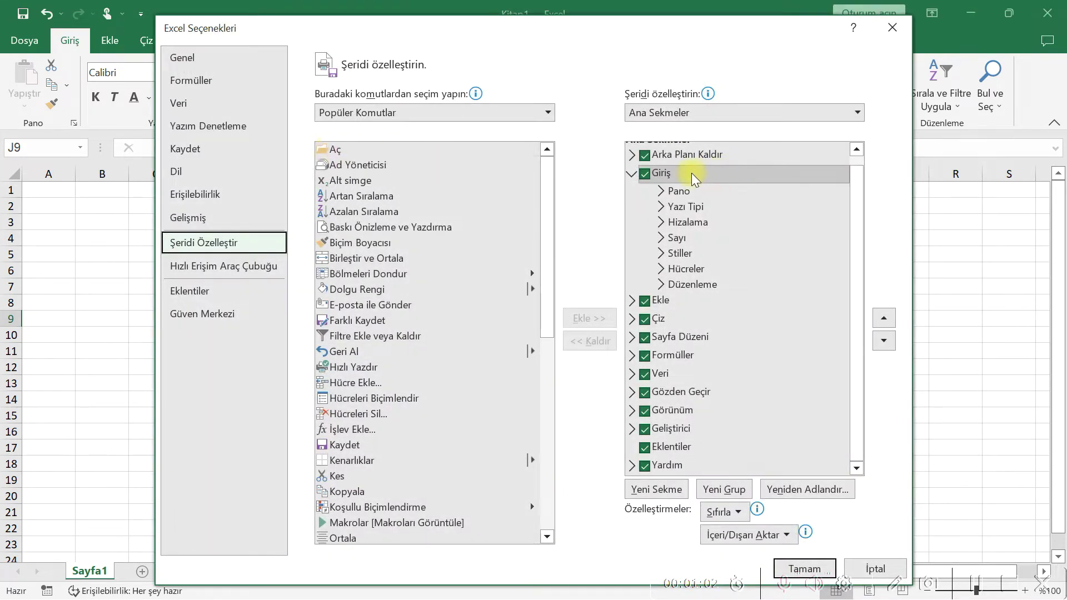
pyautogui.moveTo(560, 40); pyautogui.dragTo(692, 63)
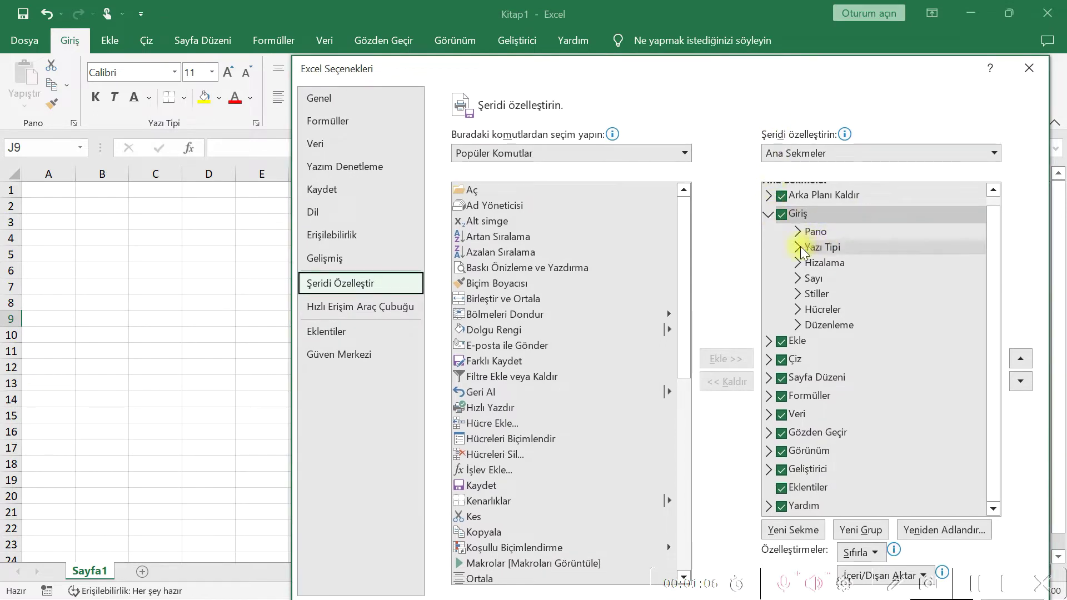
pyautogui.scroll(1, 853, 289)
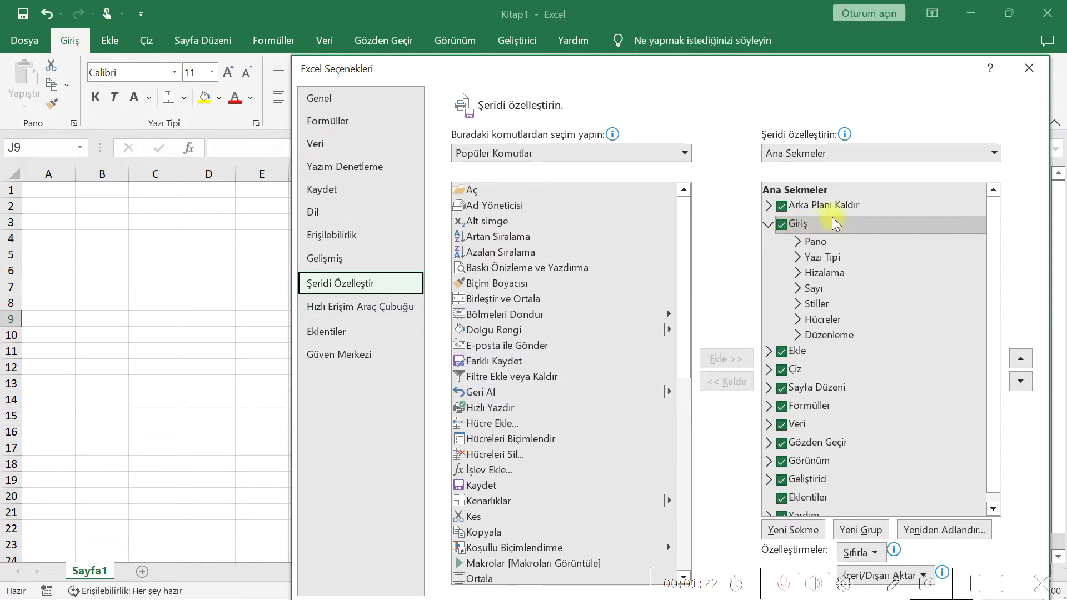
pyautogui.click(769, 224)
pyautogui.click(770, 225)
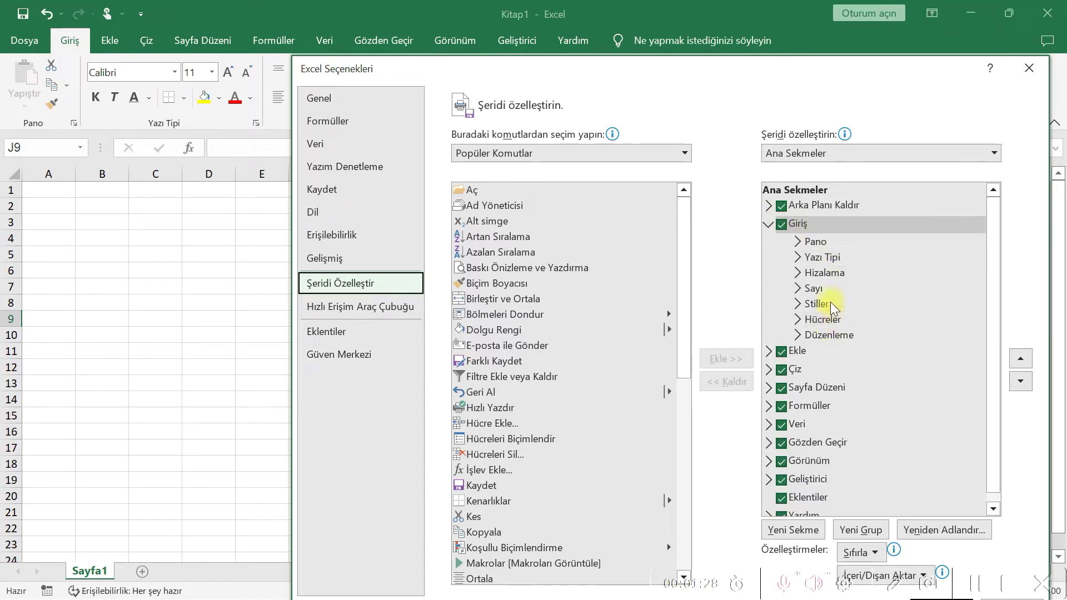
pyautogui.click(770, 225)
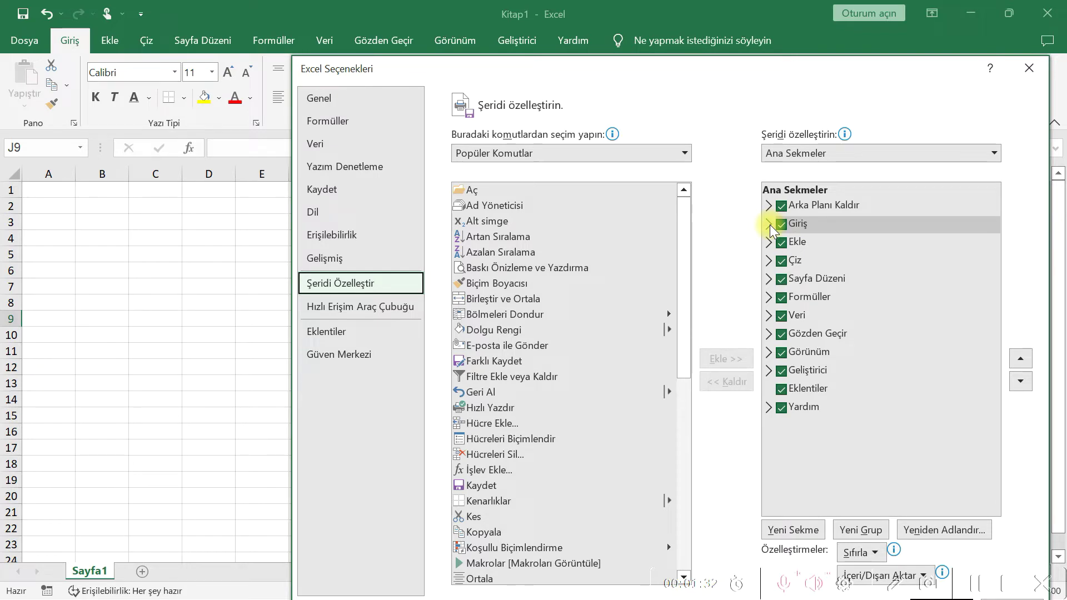
pyautogui.moveTo(717, 71); pyautogui.dragTo(720, 38)
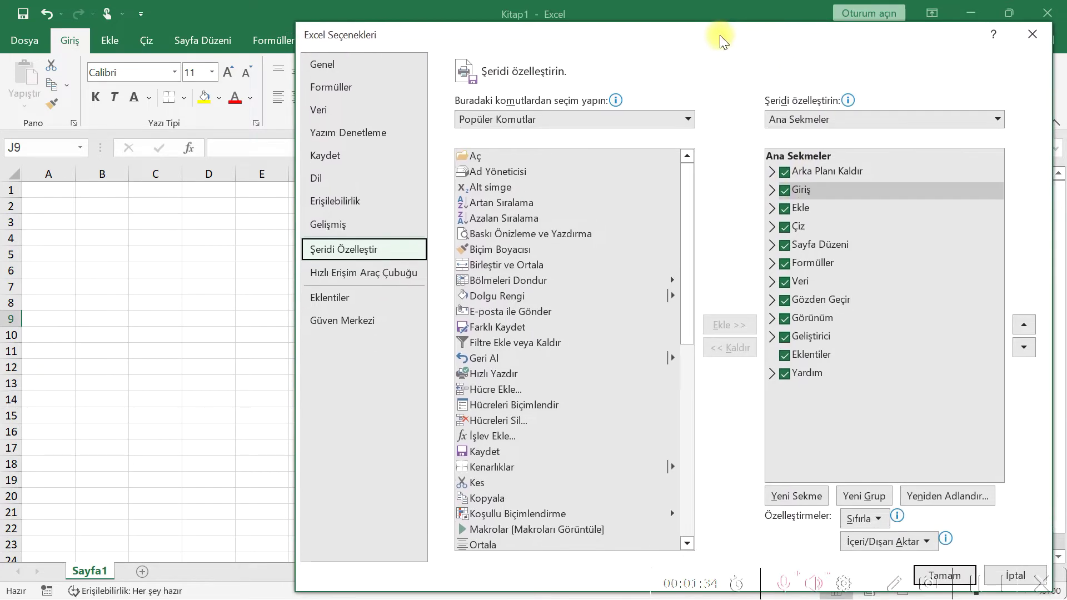
# Add a new custom tab directly after Veri and select it.
pyautogui.click(803, 282)
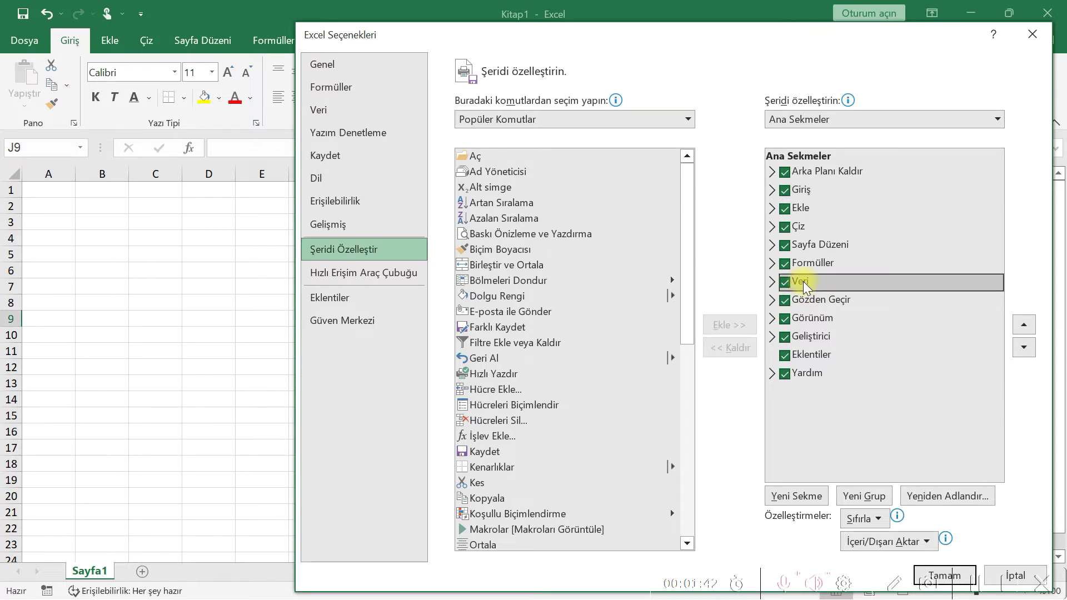
pyautogui.rightClick(803, 281)
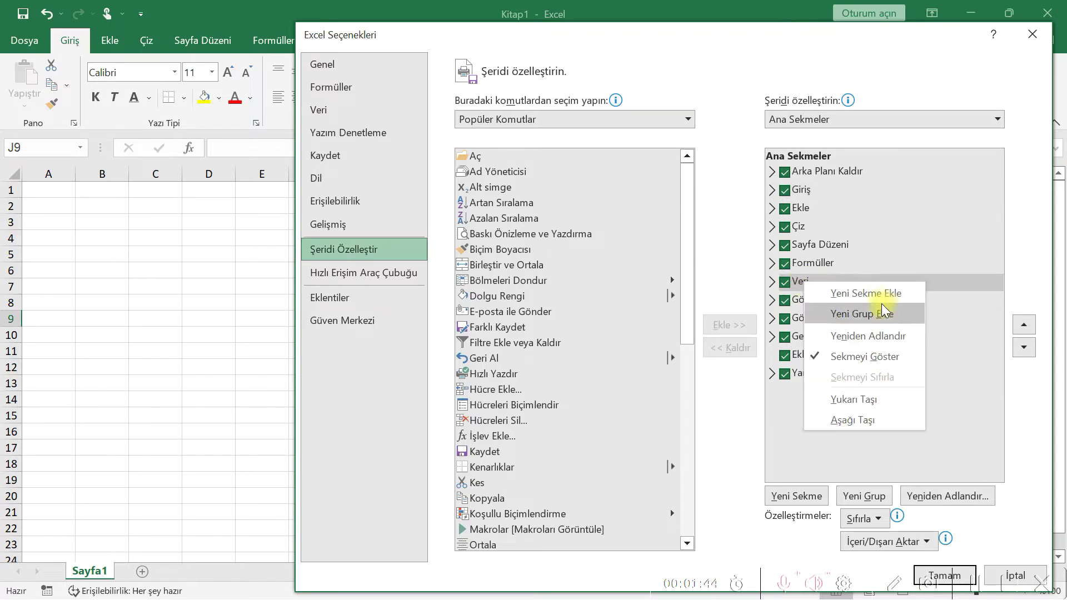
pyautogui.click(1024, 238)
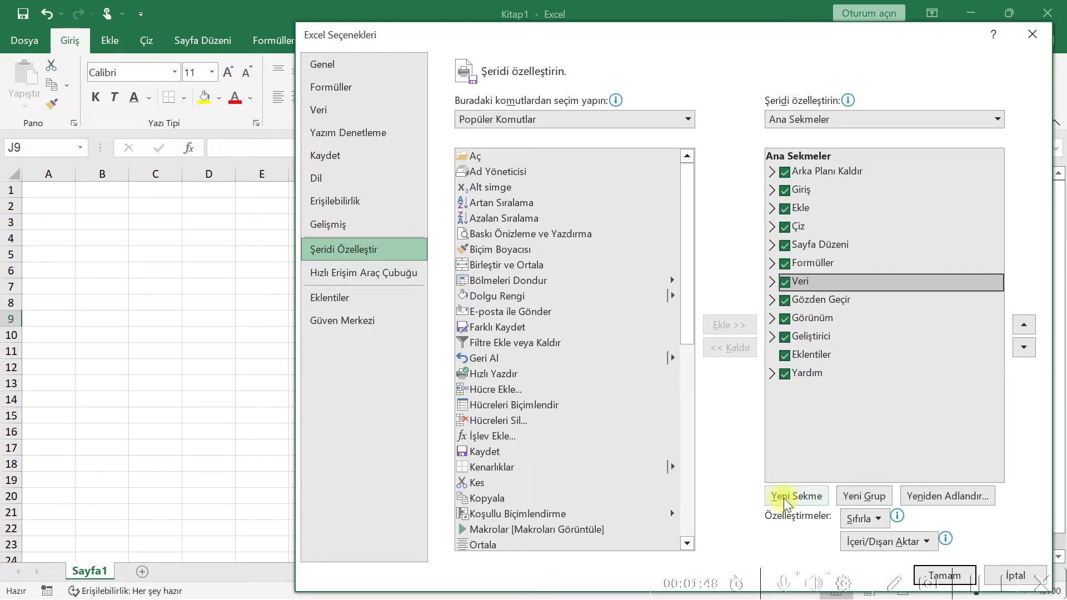
pyautogui.rightClick(837, 283)
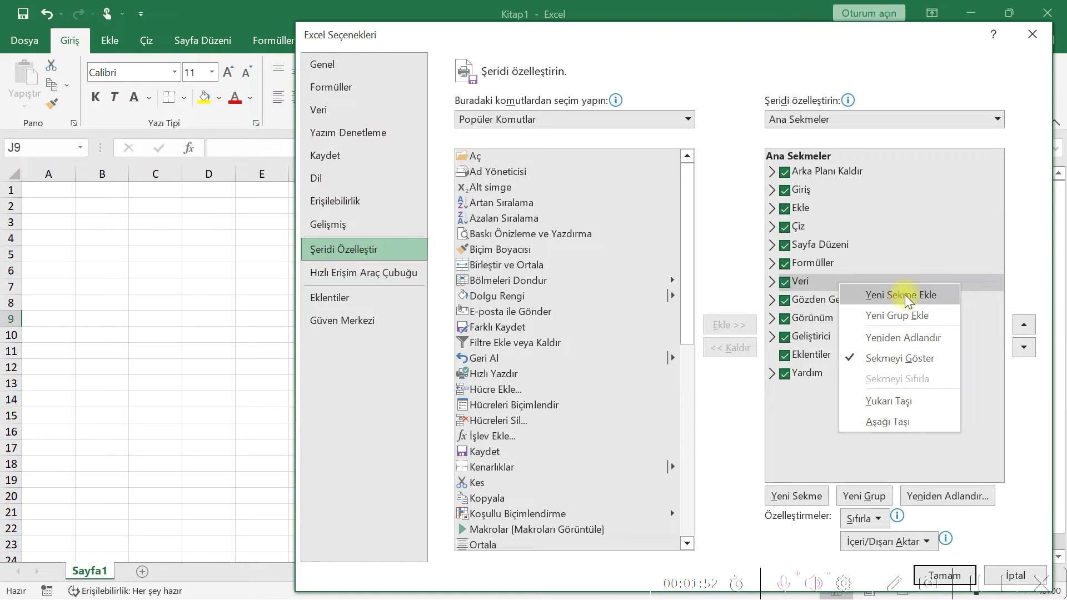
pyautogui.click(904, 294)
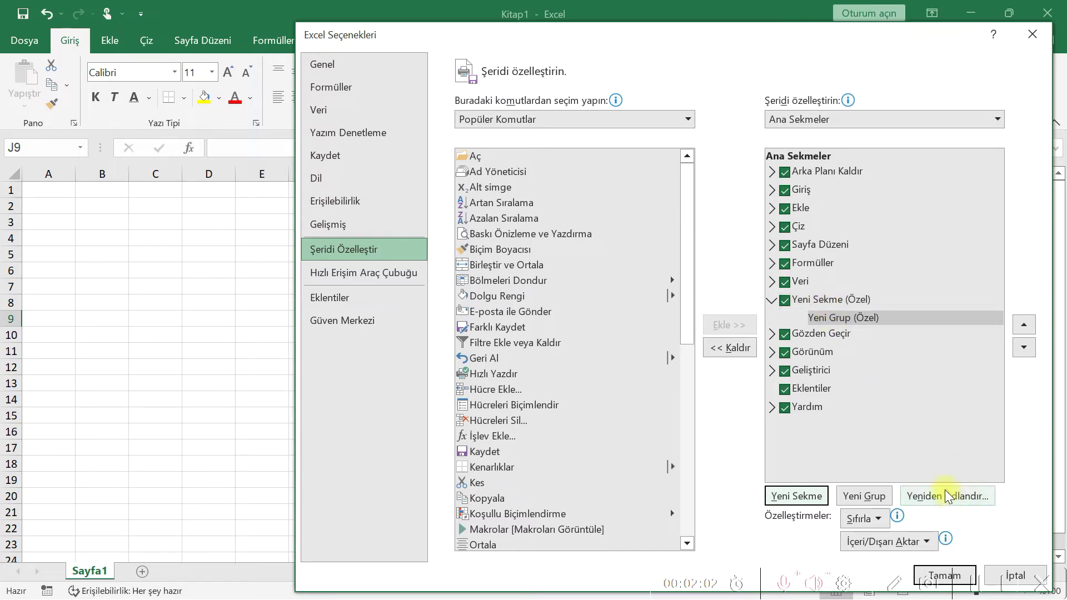
pyautogui.click(824, 301)
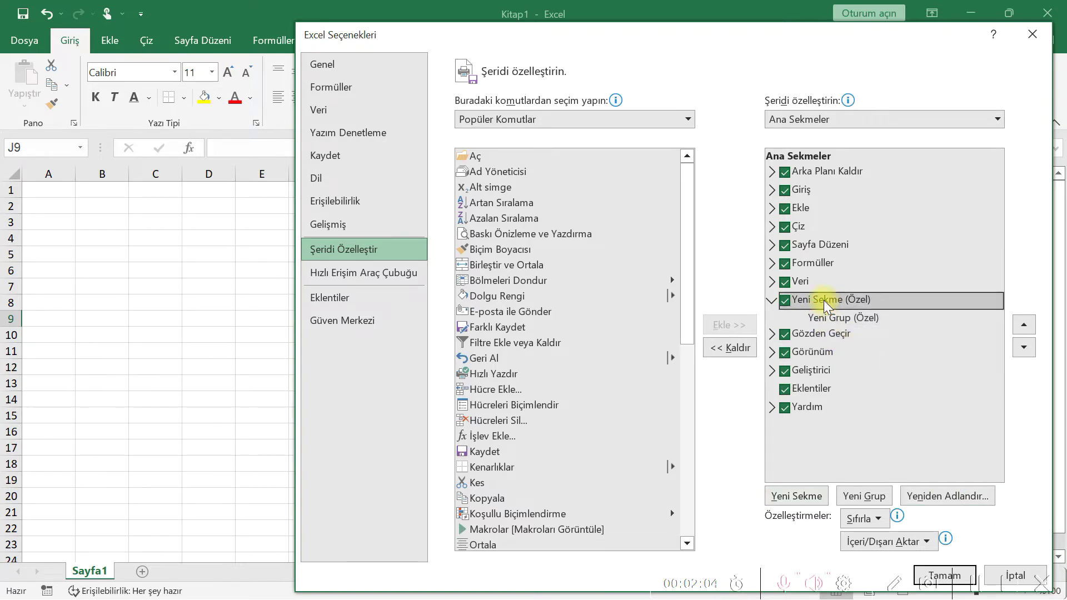
# Rename the new custom tab to 'Çalışma'.
pyautogui.rightClick(824, 301)
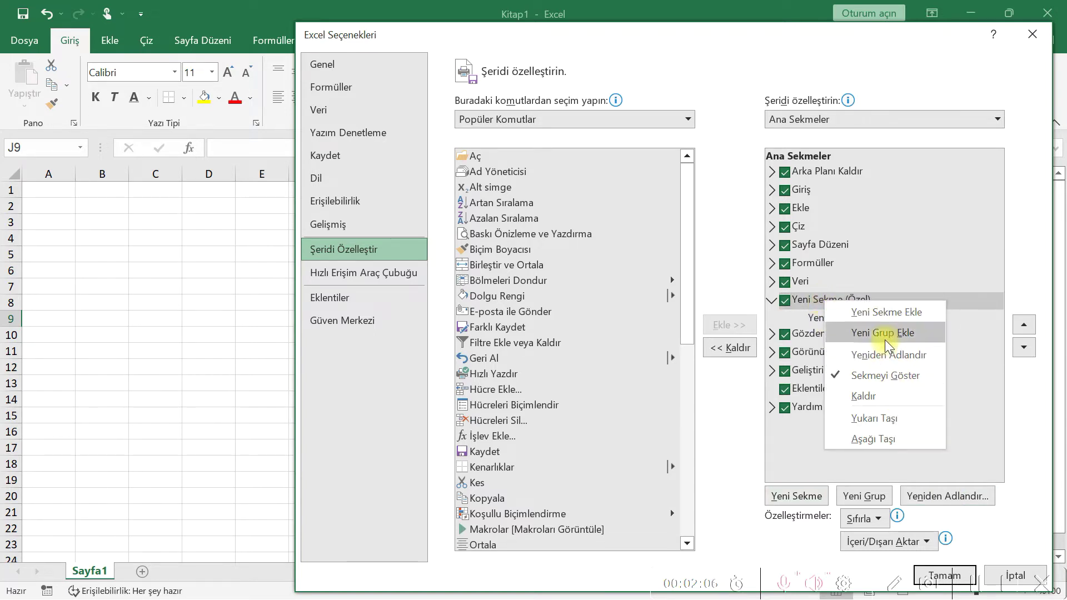
pyautogui.click(886, 356)
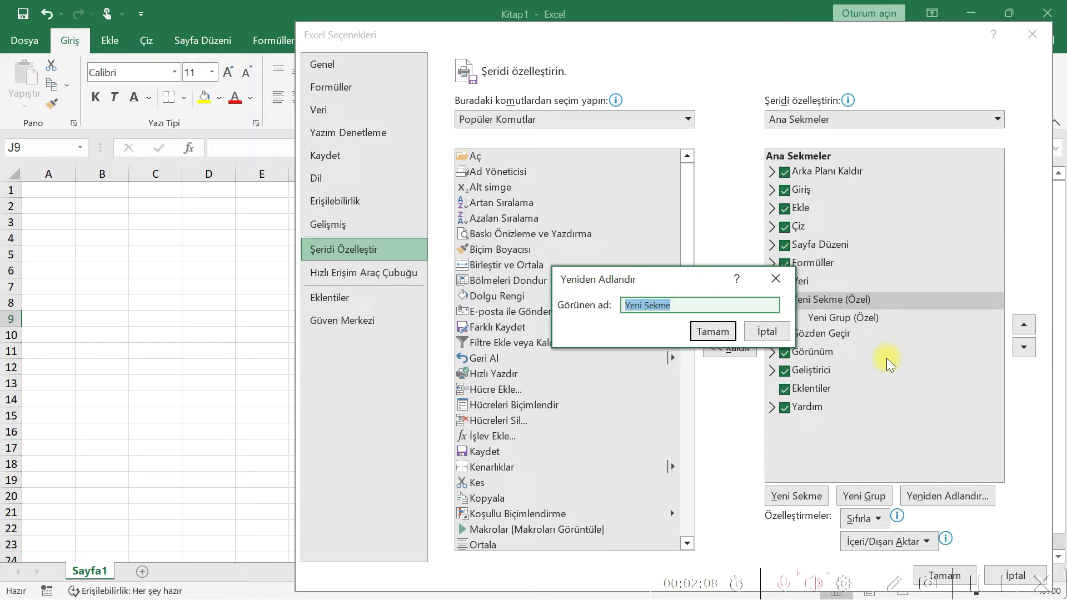
pyautogui.write('Çalışma')
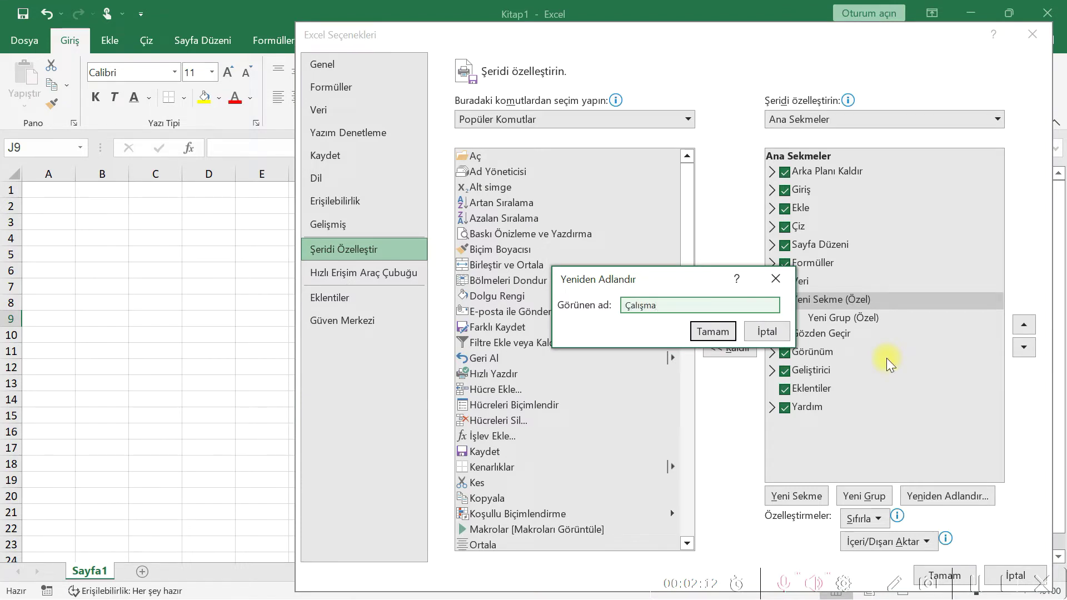
pyautogui.click(712, 331)
# Rename its new group to 'Deneme' and move the options window up.
pyautogui.click(827, 319)
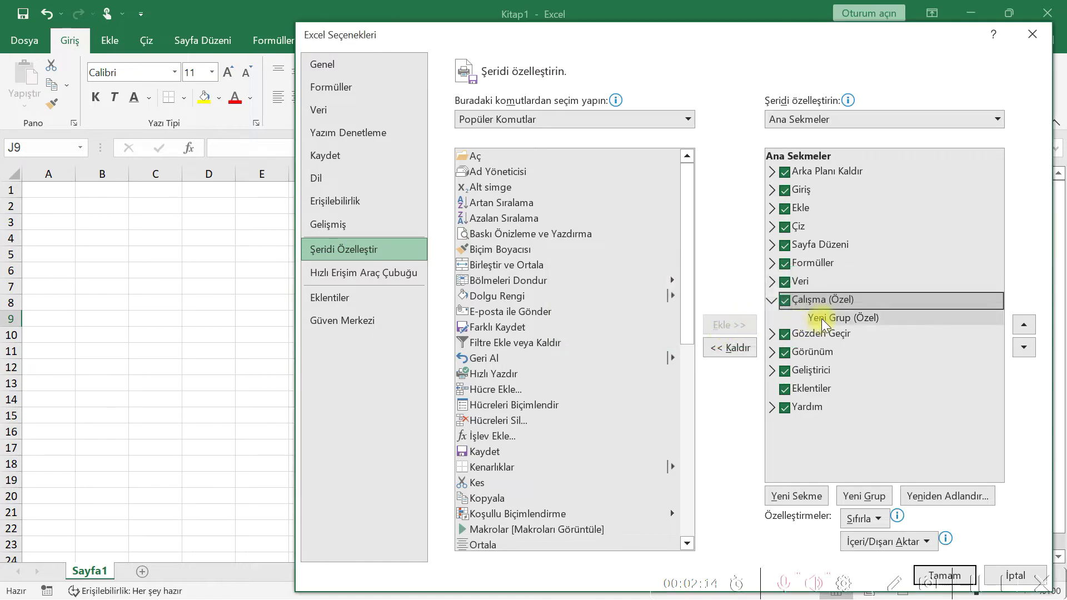
pyautogui.rightClick(824, 319)
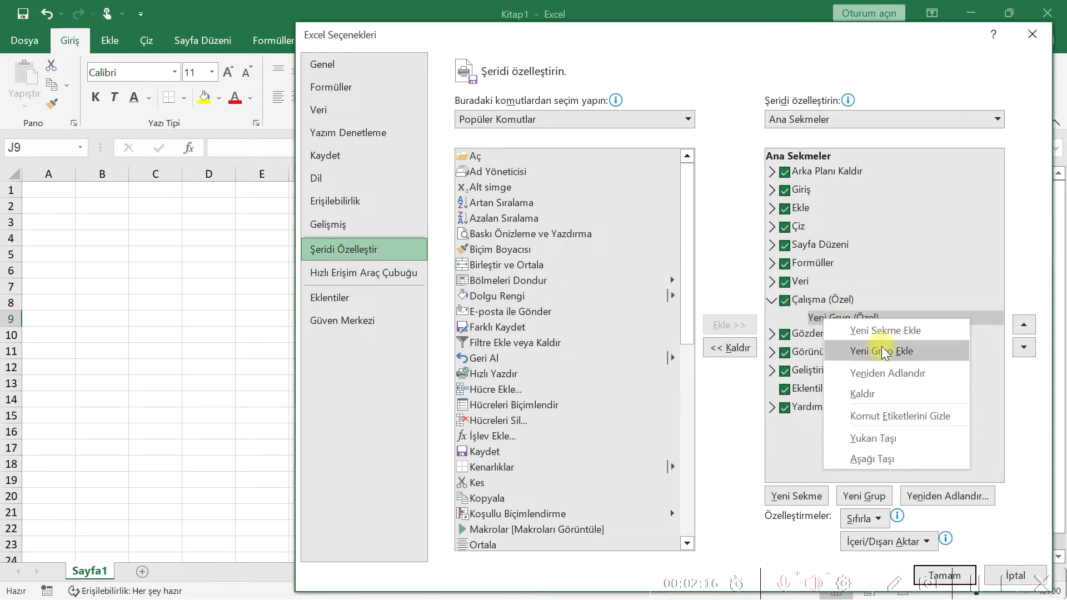
pyautogui.click(886, 373)
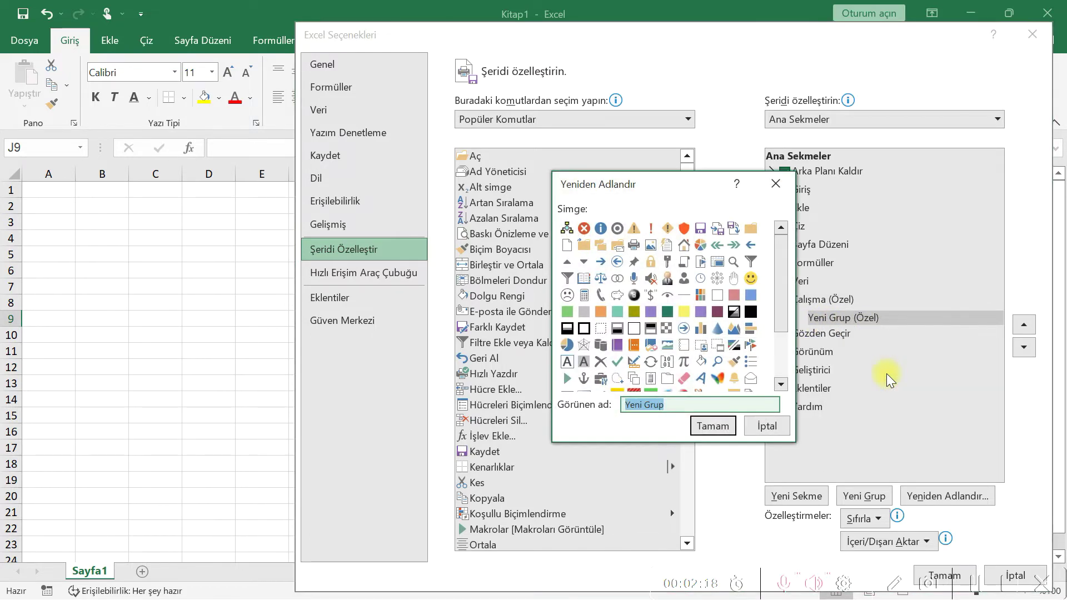
pyautogui.write('Deneme')
pyautogui.click(714, 427)
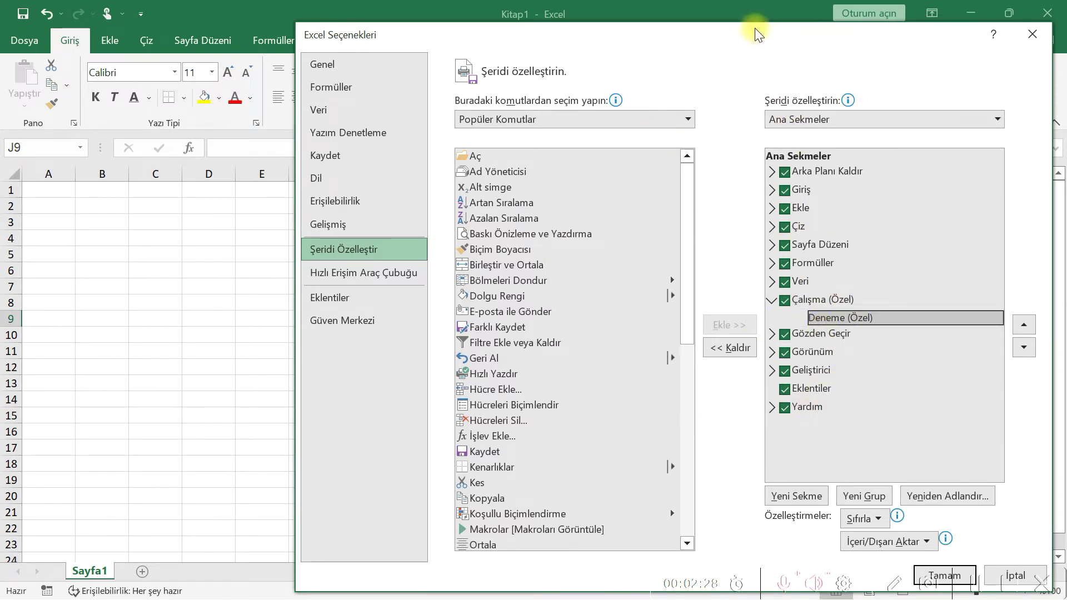
pyautogui.moveTo(752, 25); pyautogui.dragTo(710, 7)
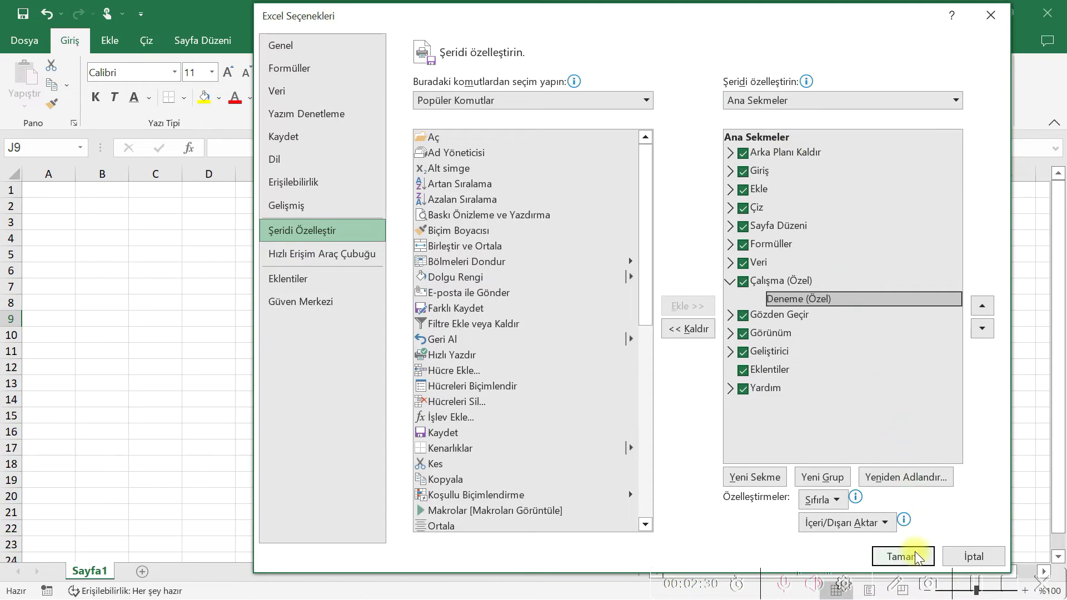
# Save the ribbon changes so the Çalışma tab appears, then return to ribbon customization.
pyautogui.click(901, 557)
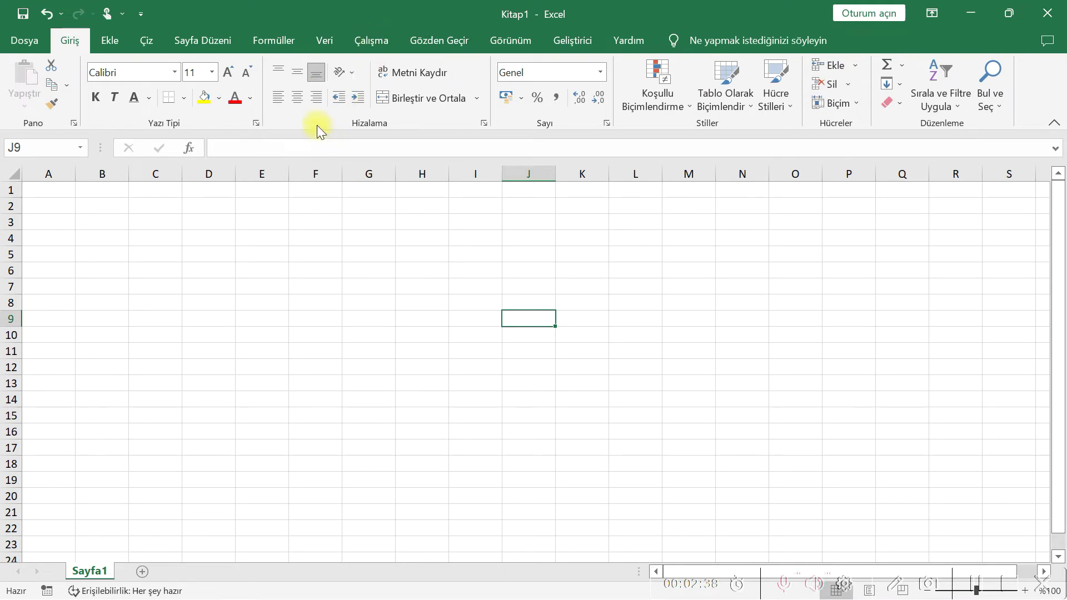
pyautogui.rightClick(311, 115)
pyautogui.press('Escape')
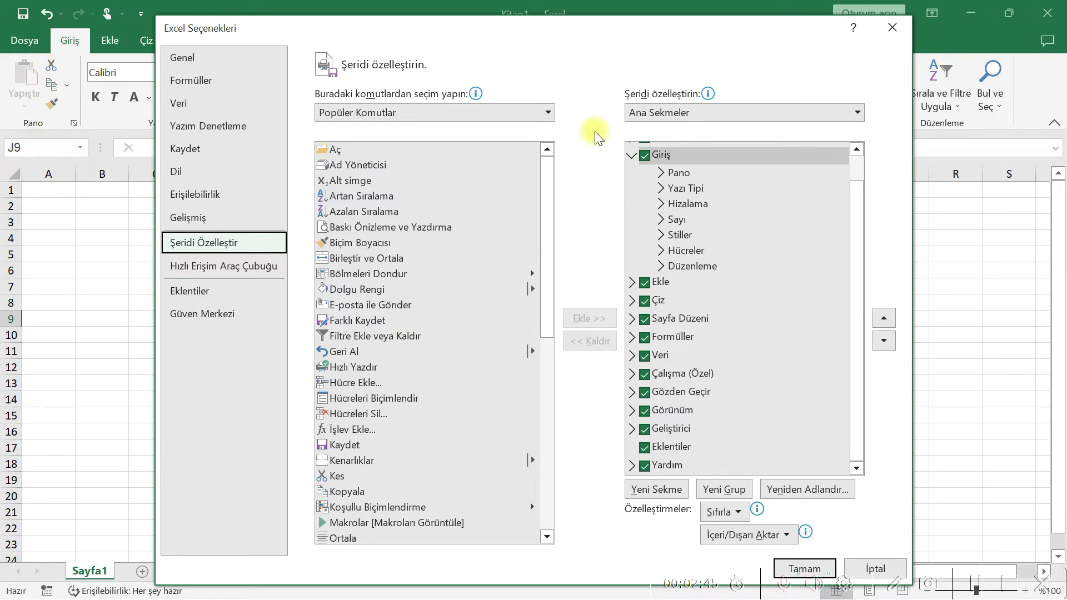
# Collapse Giriş, expand Çalışma (Özel), select its Deneme group and open the command category list.
pyautogui.click(632, 155)
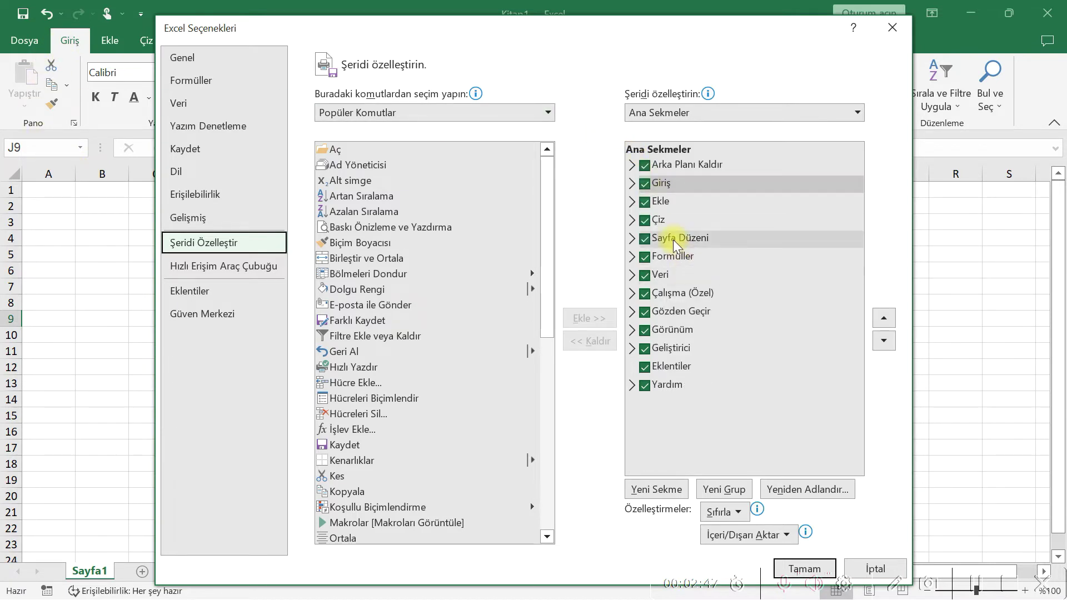
pyautogui.click(653, 295)
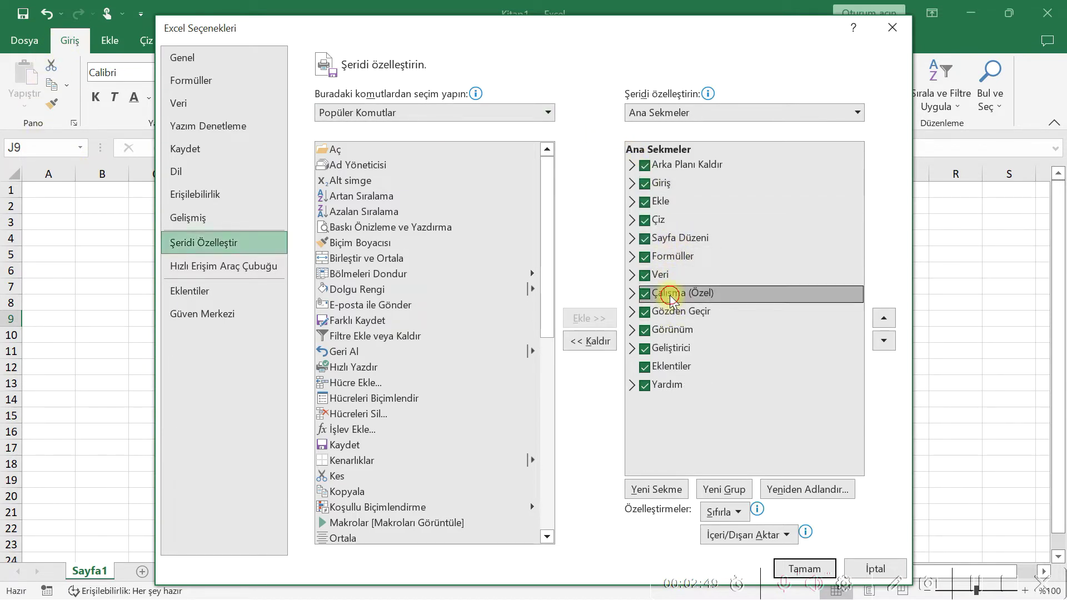
pyautogui.click(632, 294)
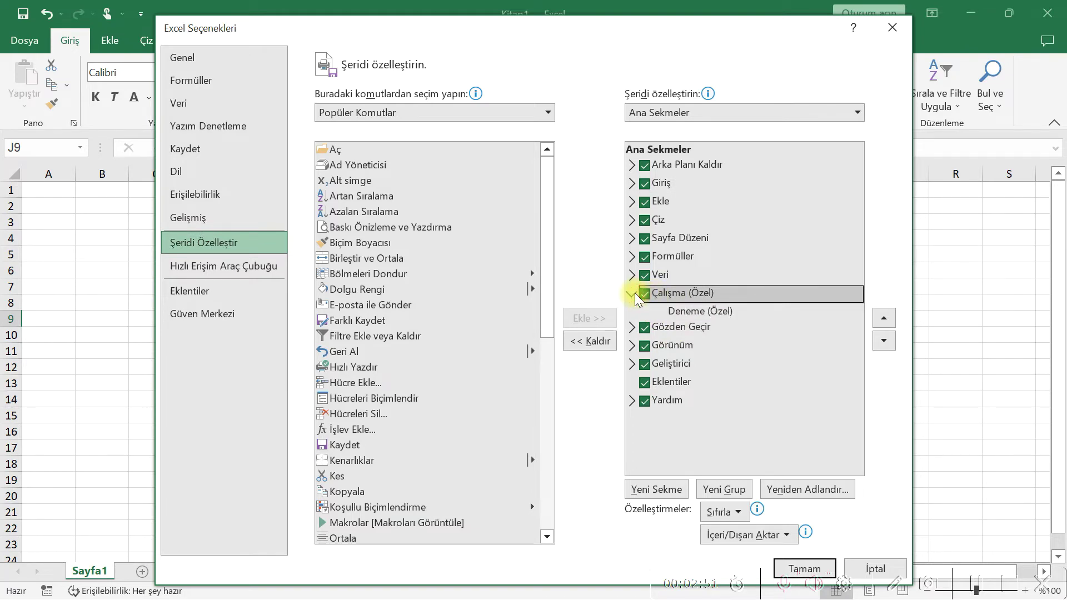
pyautogui.click(689, 310)
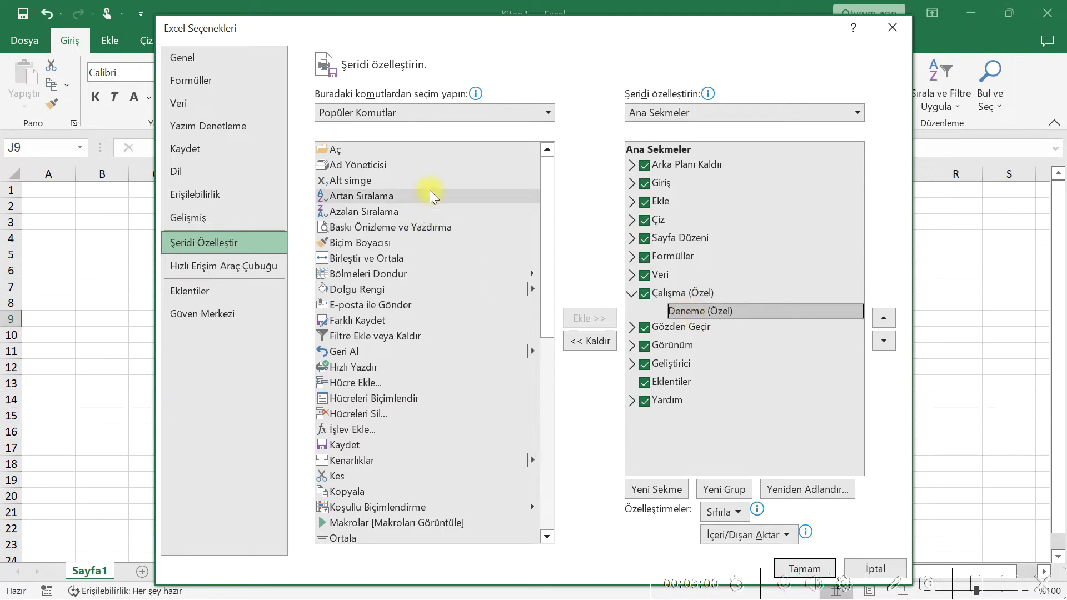
pyautogui.click(378, 116)
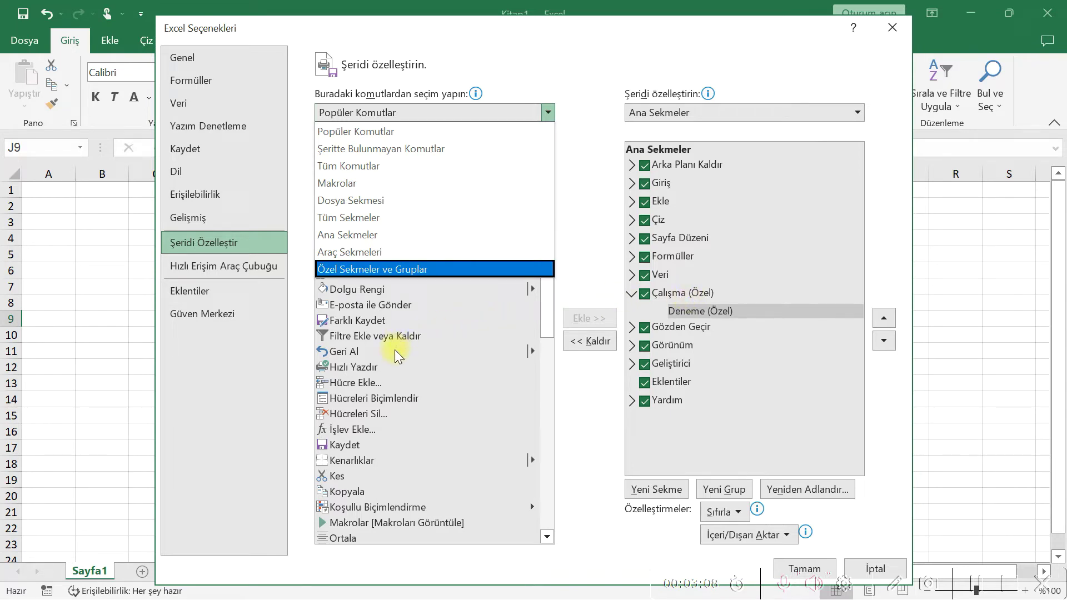
# Add Kopyala, Kes and Biçim Boyacısı to the Deneme group and save the changes.
pyautogui.click(341, 492)
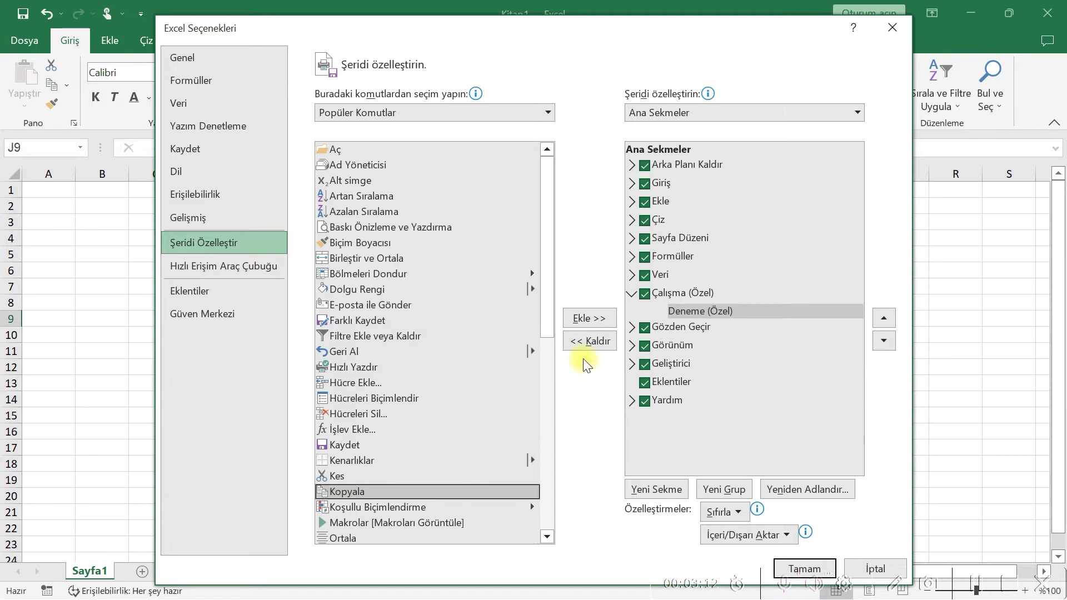
pyautogui.click(586, 318)
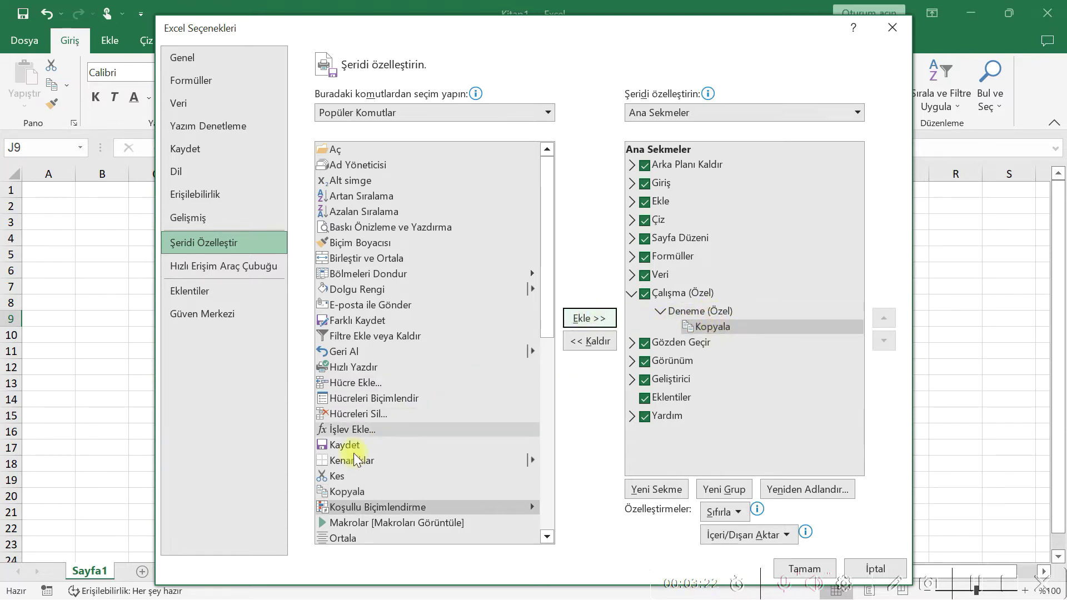
pyautogui.click(332, 478)
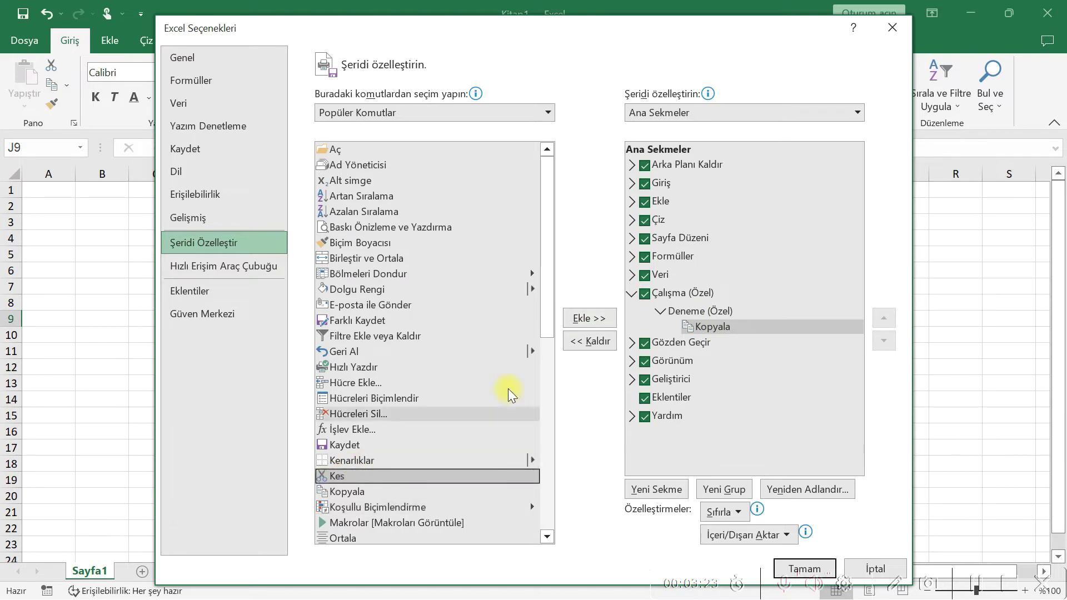
pyautogui.click(586, 317)
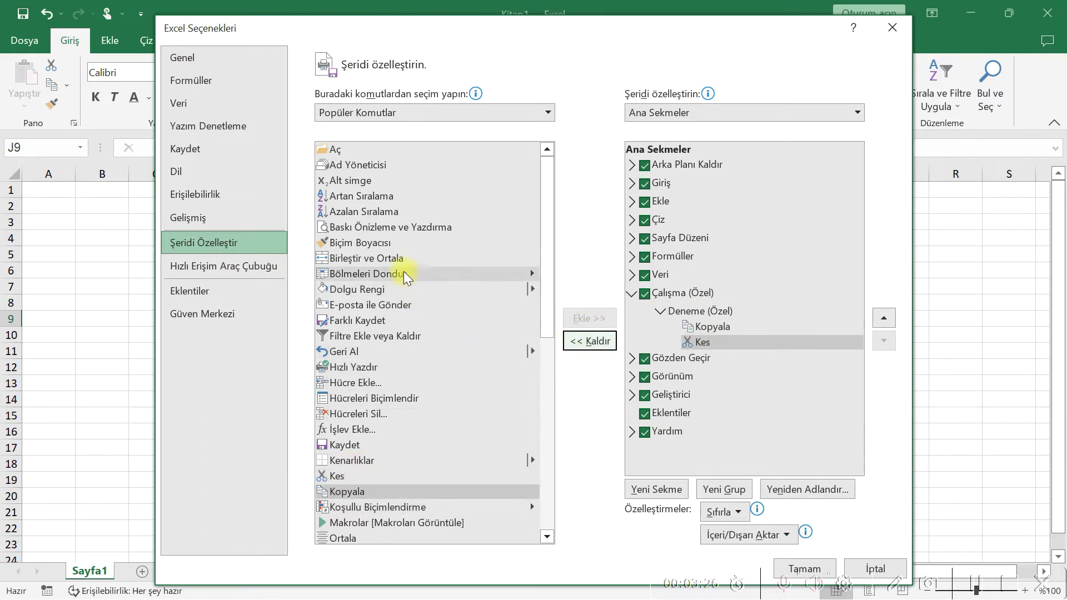
pyautogui.click(374, 242)
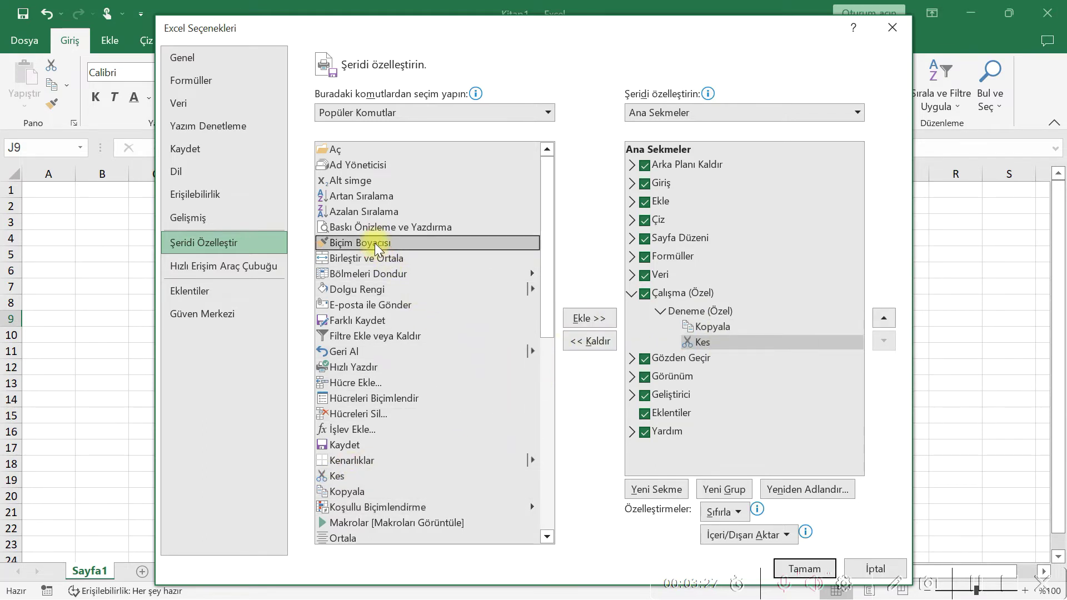
pyautogui.click(589, 317)
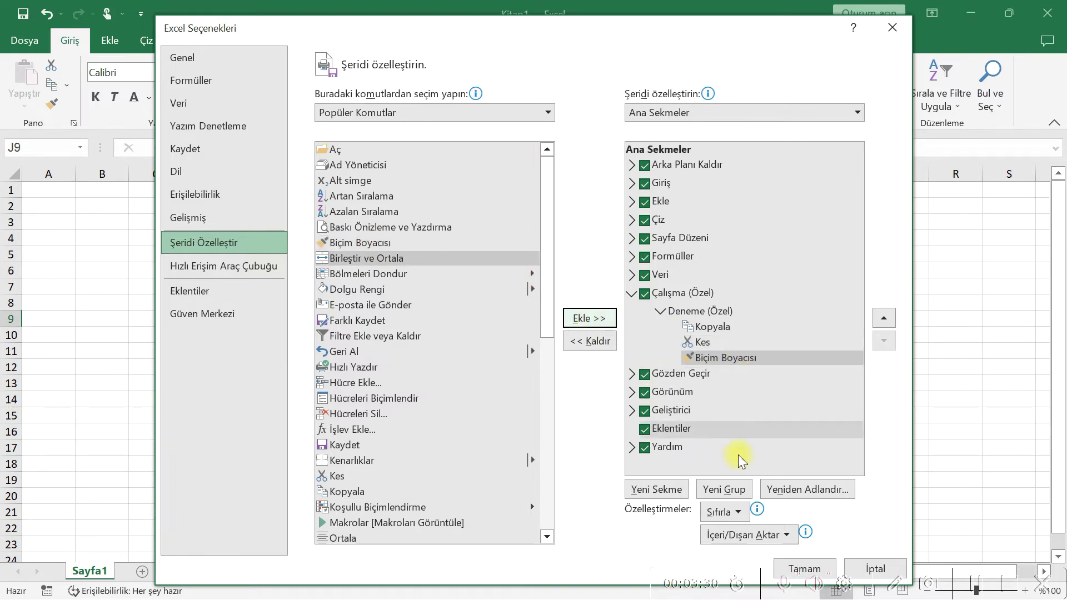
pyautogui.click(820, 562)
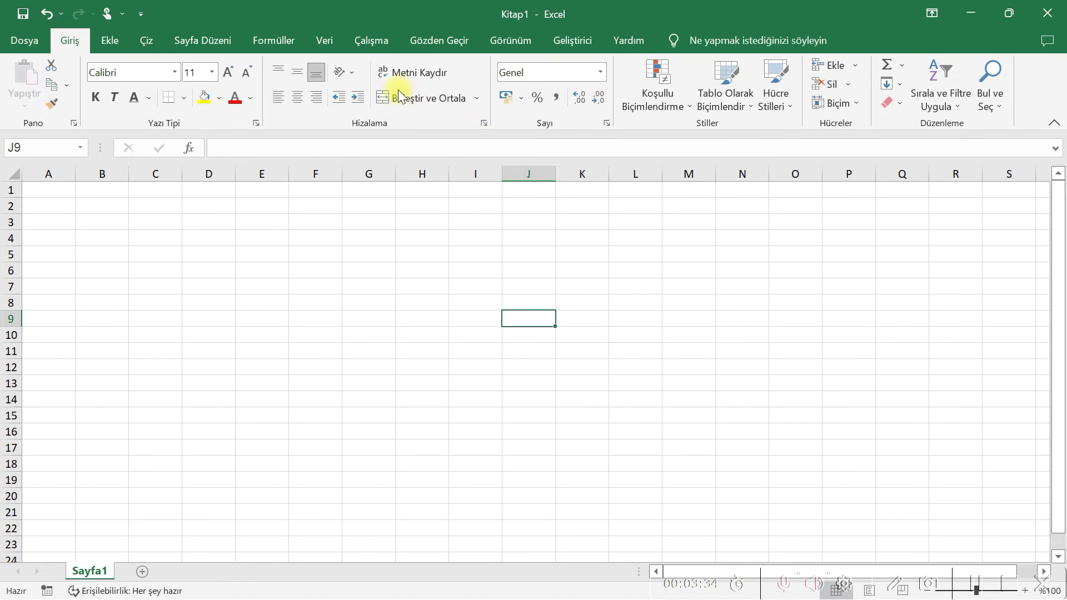
# Display the Çalışma tab to check its Deneme group commands.
pyautogui.click(370, 41)
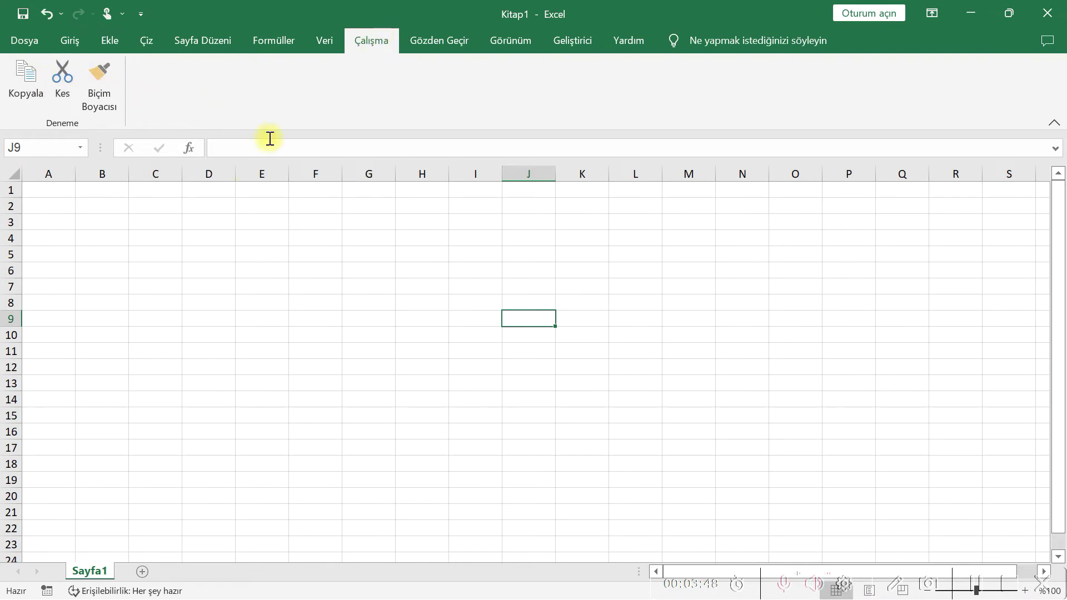
pyautogui.rightClick(228, 91)
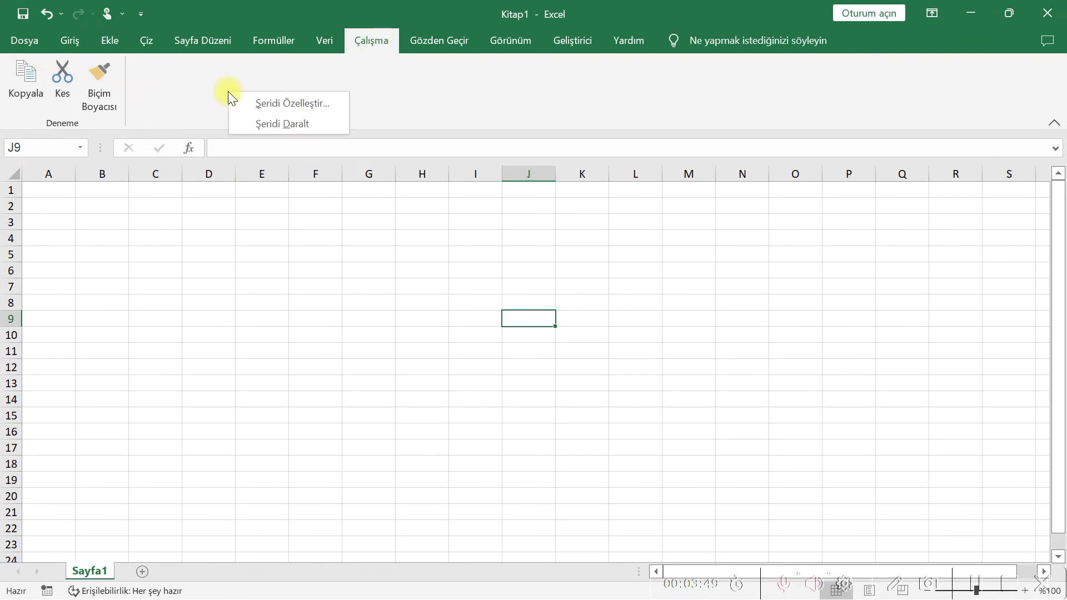
# Move Çalışma (Özel) up four places to sit just below Giriş and apply.
pyautogui.click(266, 101)
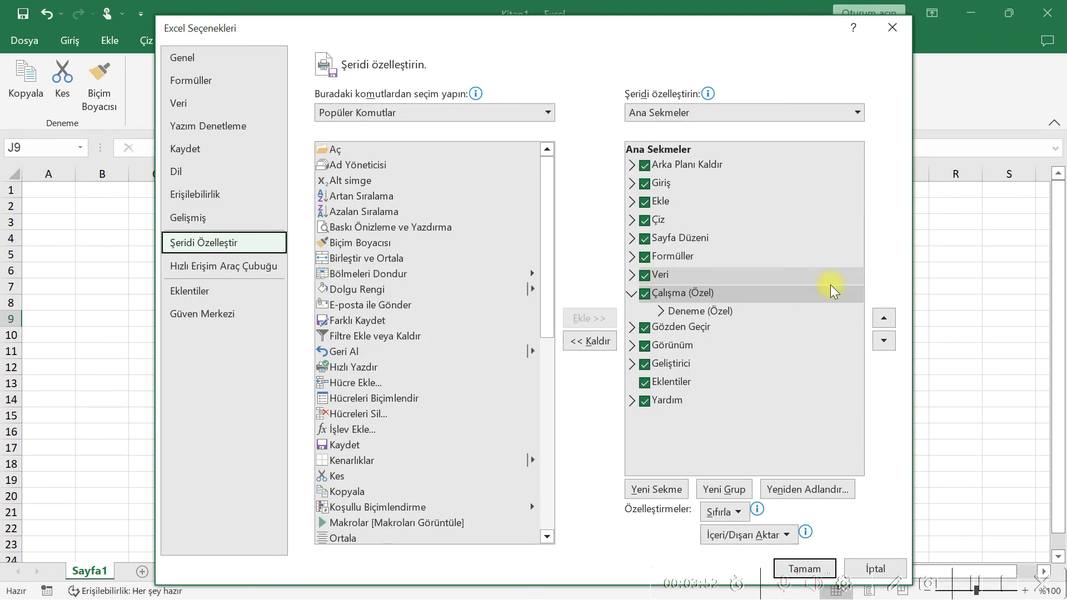
pyautogui.click(633, 292)
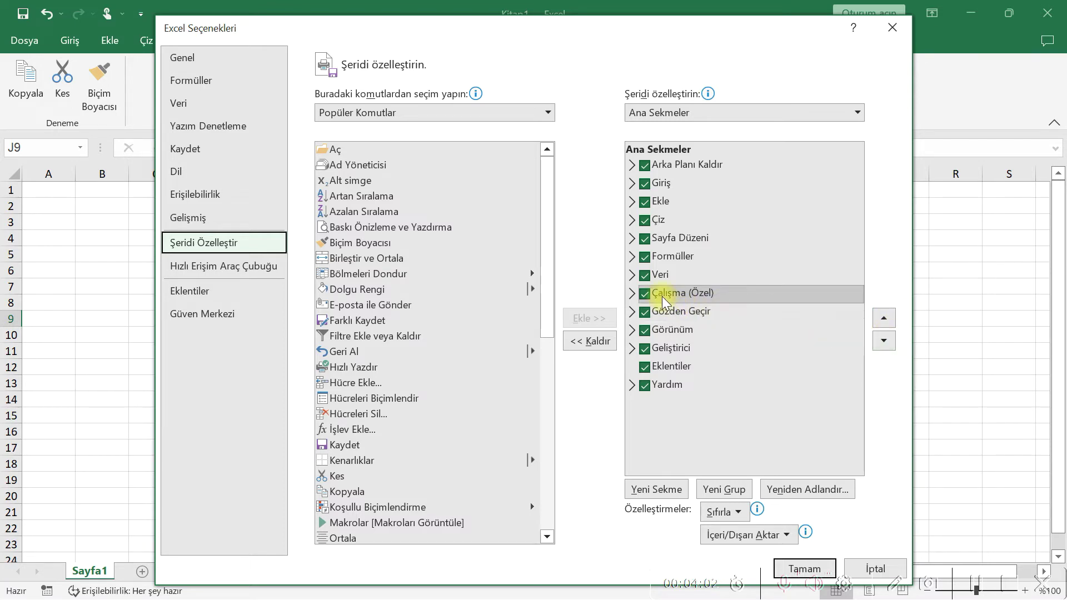
pyautogui.rightClick(745, 292)
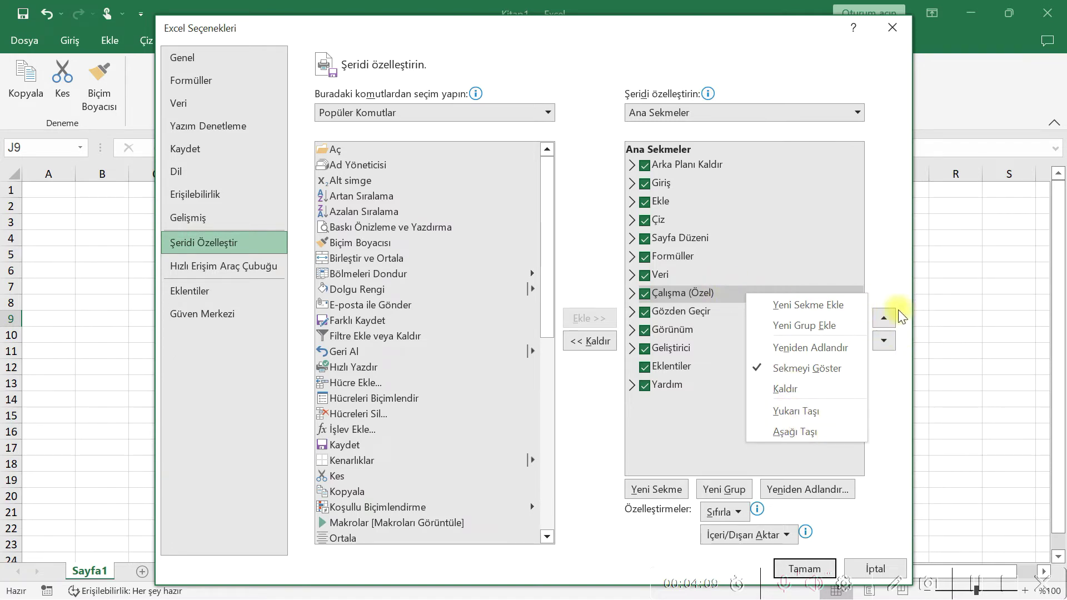
pyautogui.click(884, 317)
pyautogui.click(883, 317)
pyautogui.click(883, 317)
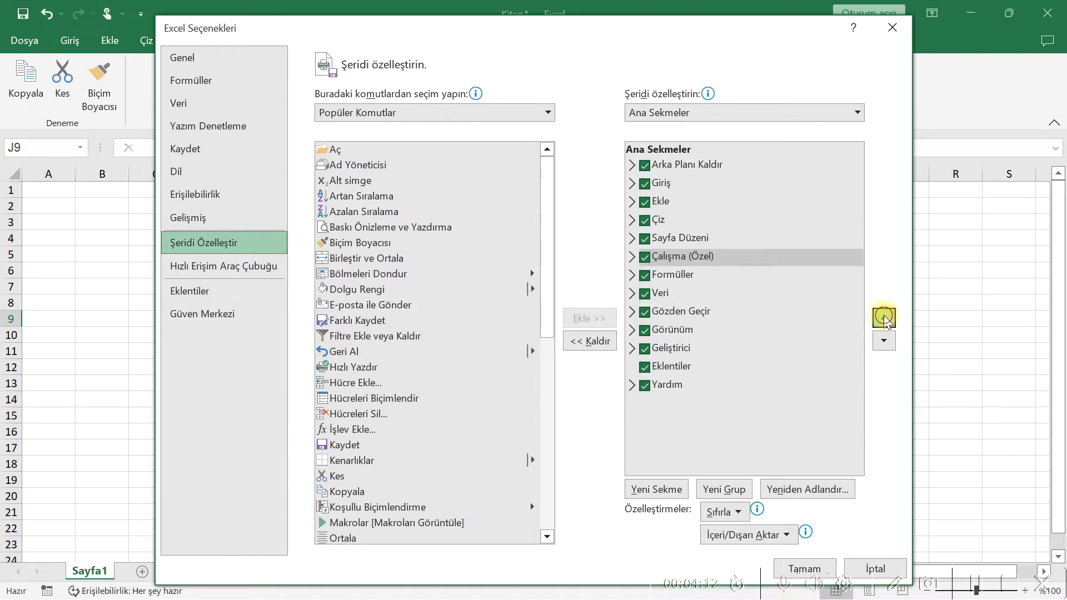
pyautogui.click(883, 316)
pyautogui.click(883, 316)
pyautogui.click(884, 317)
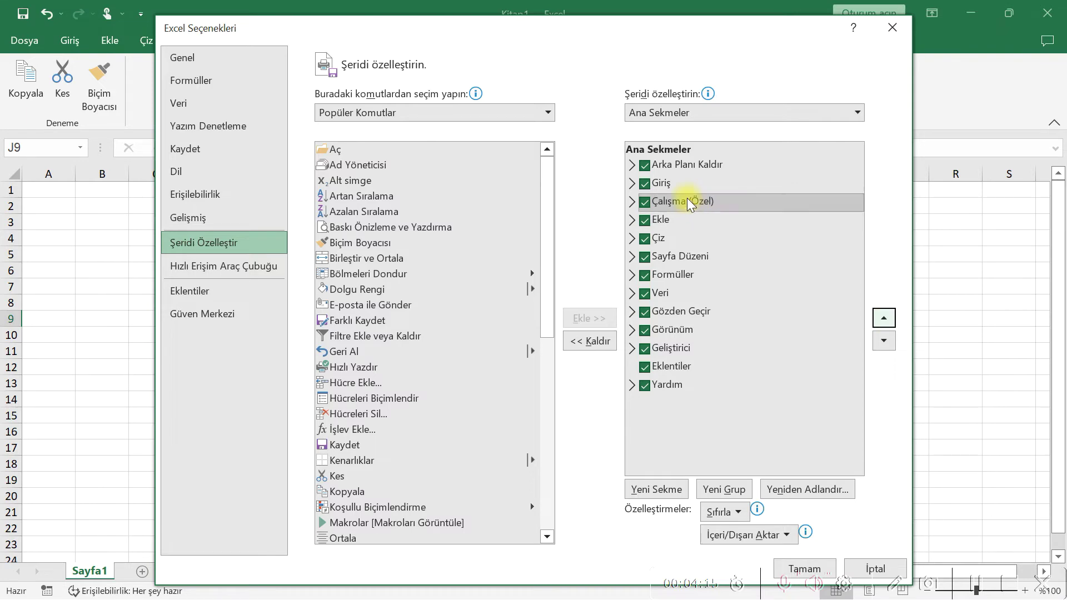
pyautogui.click(804, 567)
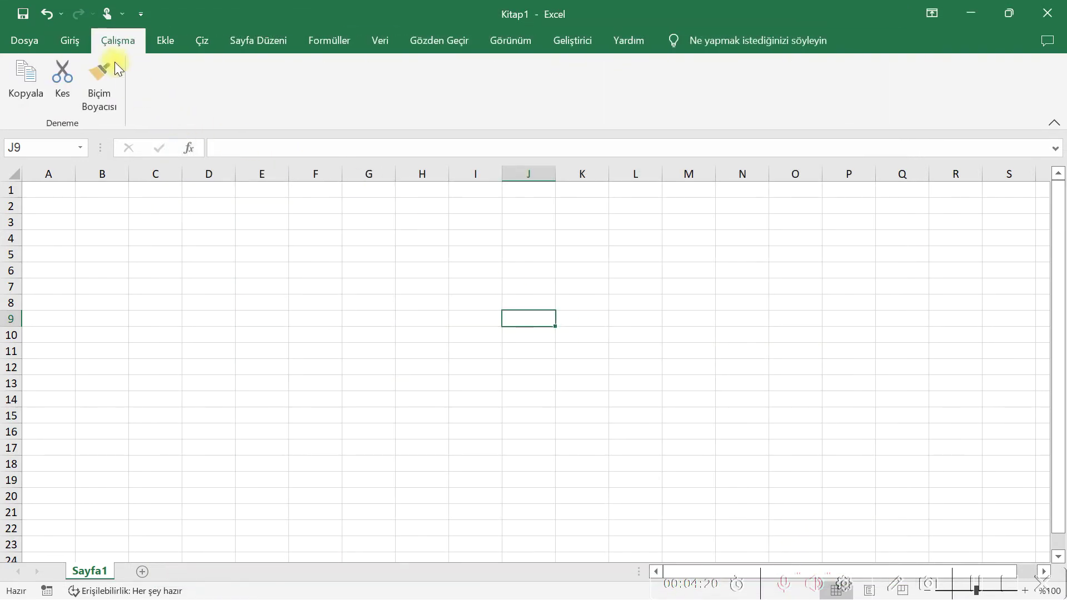
# Untick Çalışma (Özel) in Customize the Ribbon and apply to hide the tab.
pyautogui.rightClick(180, 93)
pyautogui.click(221, 105)
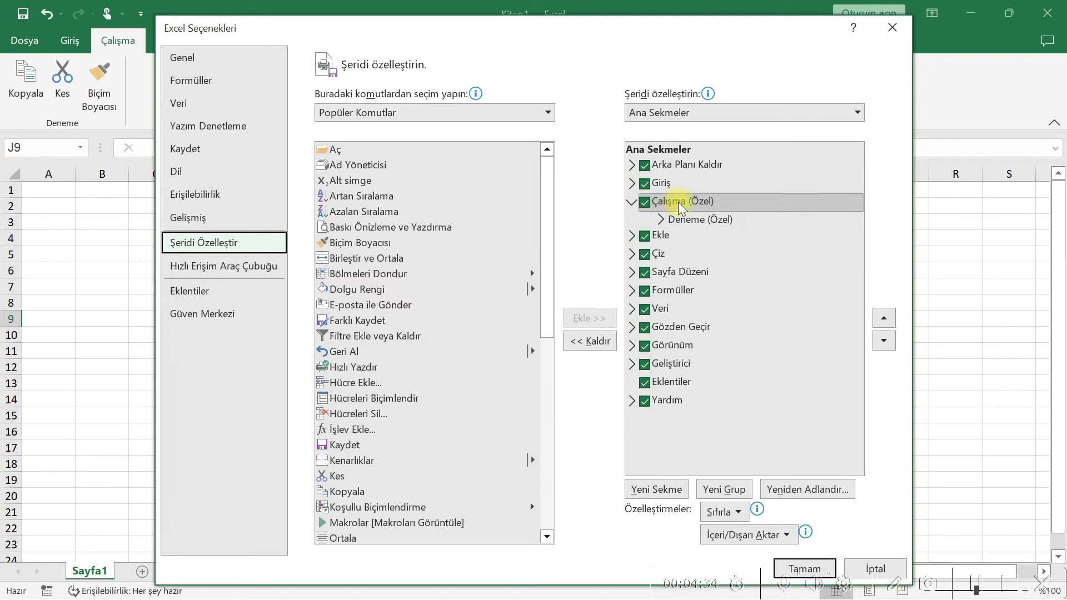
pyautogui.click(645, 204)
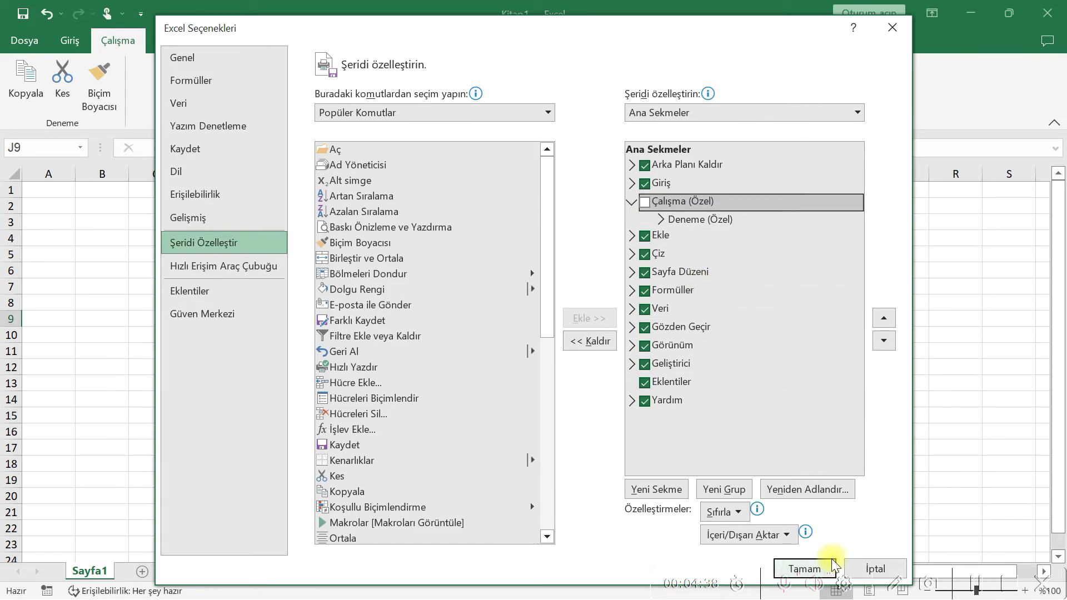
pyautogui.click(805, 568)
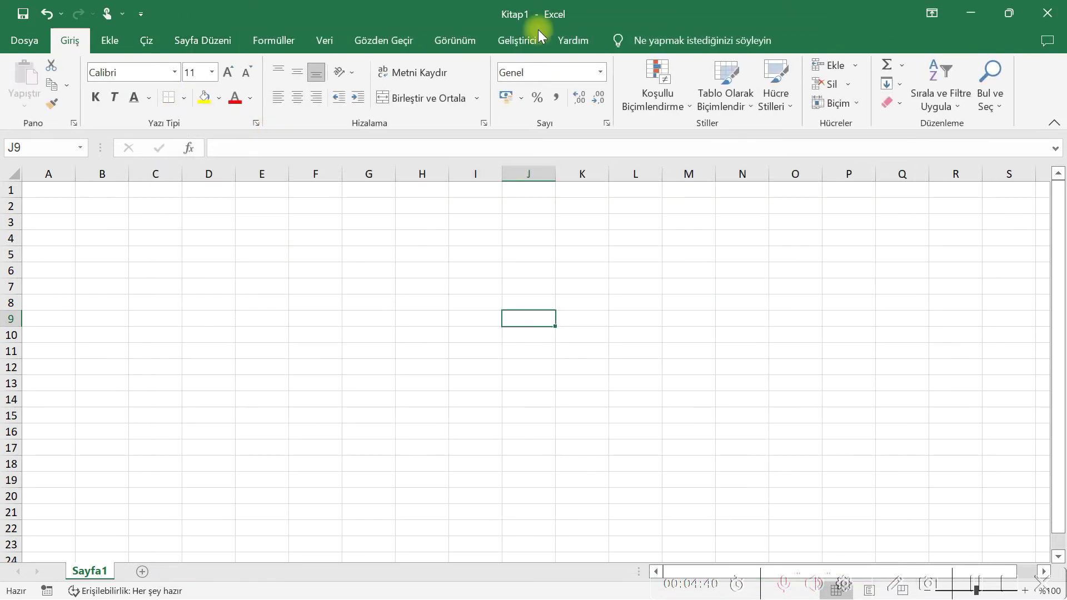
# Reopen Customize the Ribbon and expand the Çalışma (Özel) tab and its Deneme (Özel) group.
pyautogui.rightClick(286, 116)
pyautogui.click(351, 151)
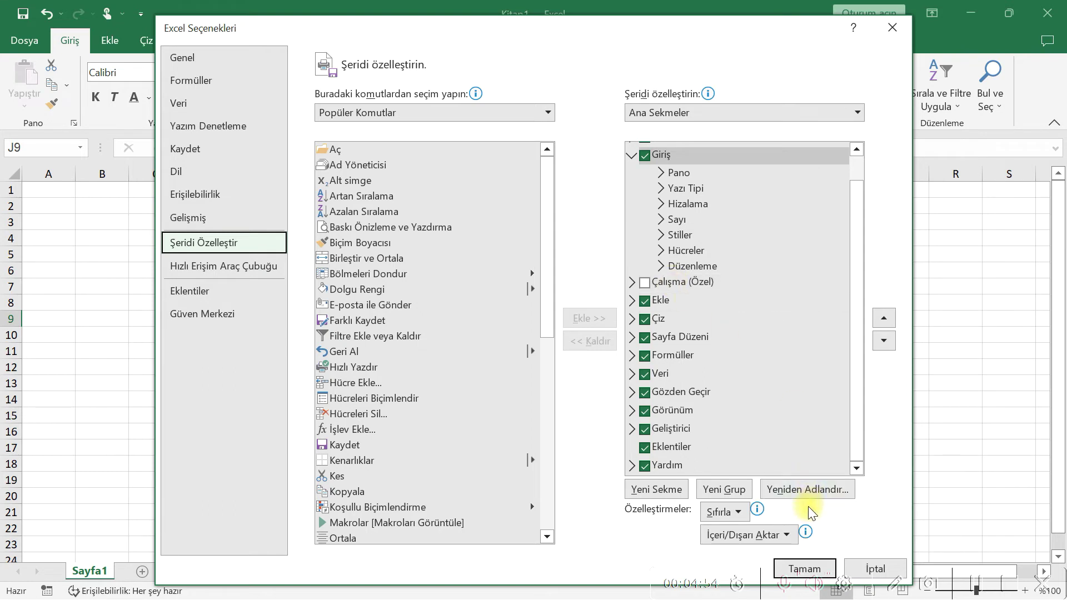
pyautogui.rightClick(675, 283)
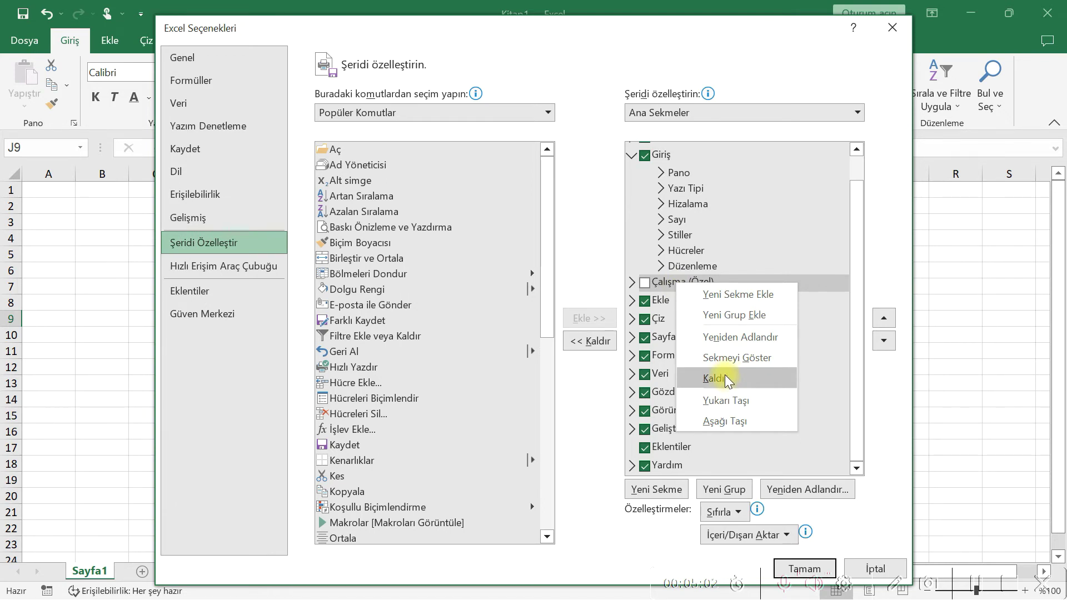
pyautogui.click(633, 282)
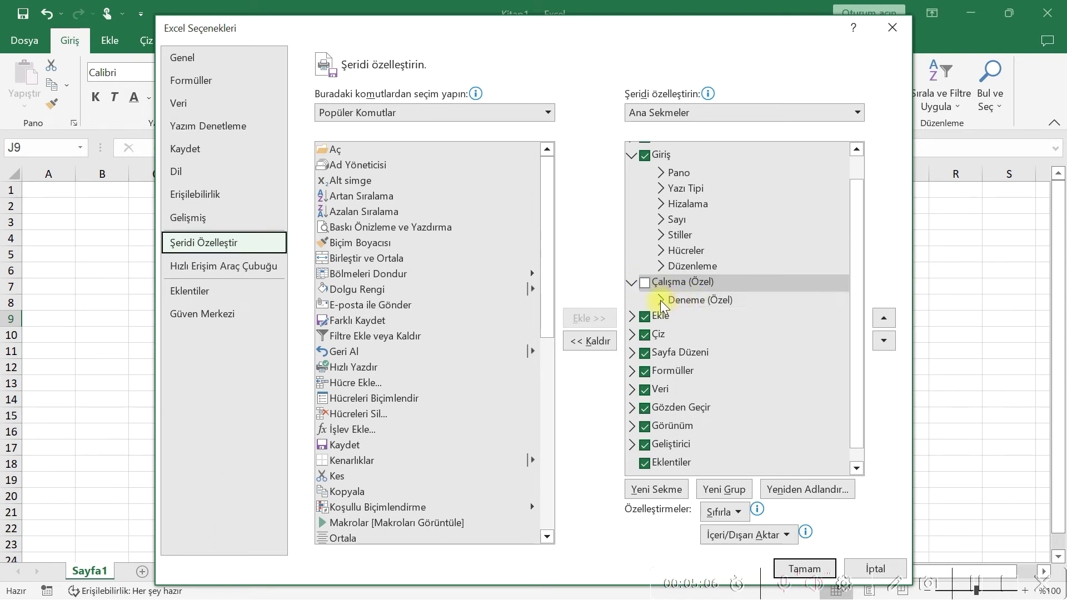
pyautogui.click(660, 300)
# Browse the Kopyala and Çalışma right-click menus, closing them without choosing anything.
pyautogui.rightClick(708, 313)
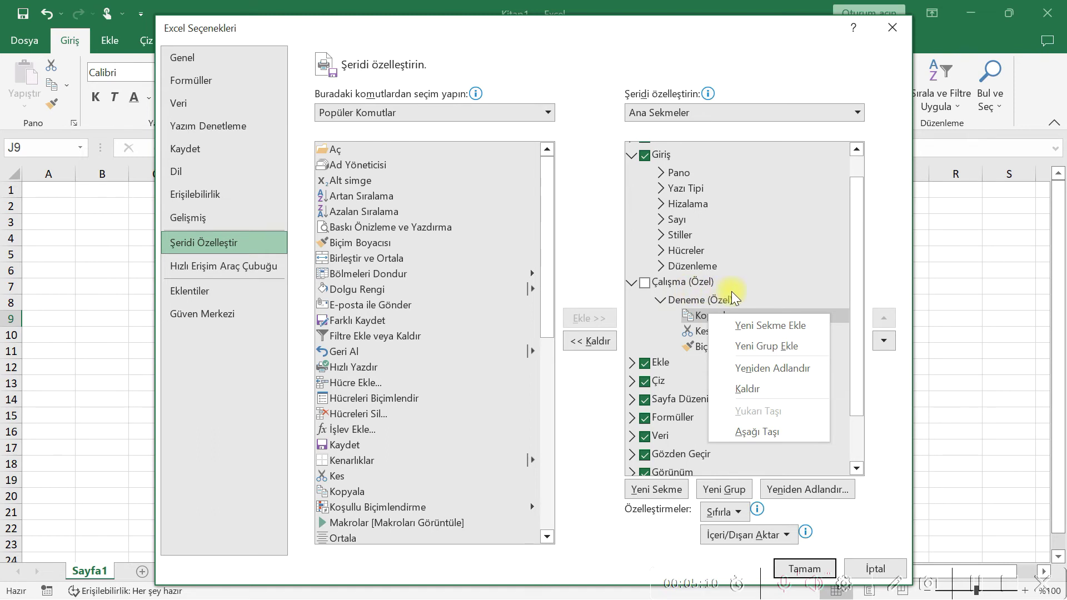
pyautogui.click(671, 282)
pyautogui.rightClick(671, 282)
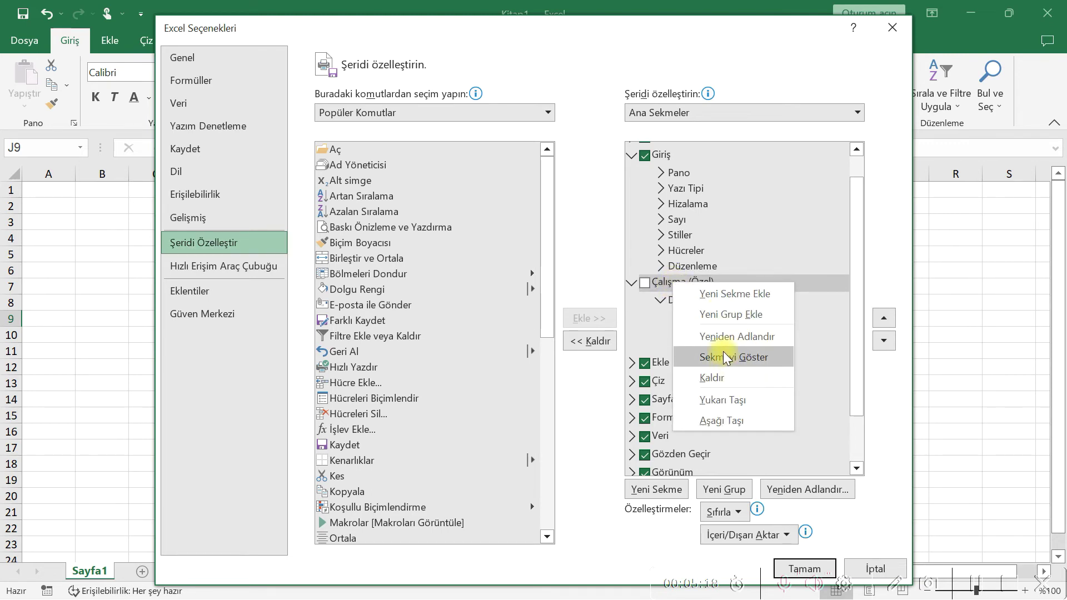
pyautogui.click(595, 265)
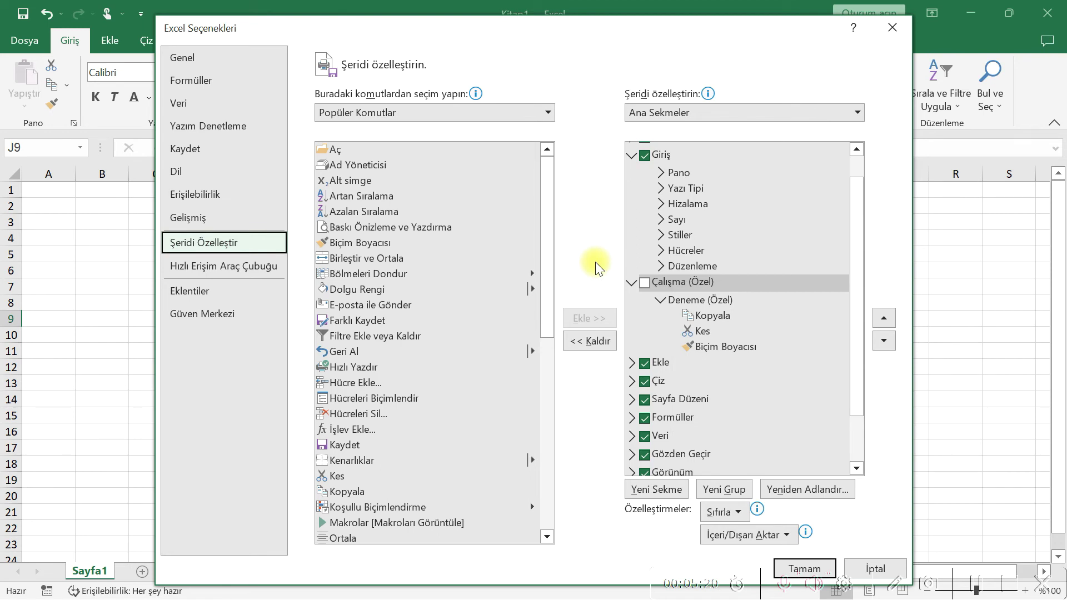
# Switch the command list to All Commands, then Macros, and close Excel Options with OK.
pyautogui.click(381, 113)
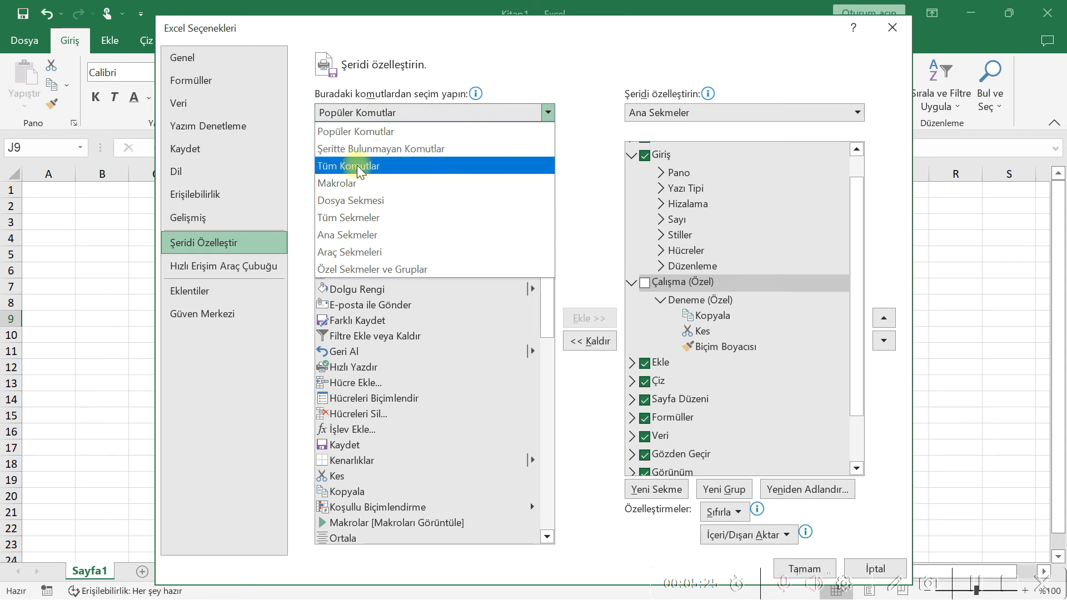
pyautogui.press('Escape')
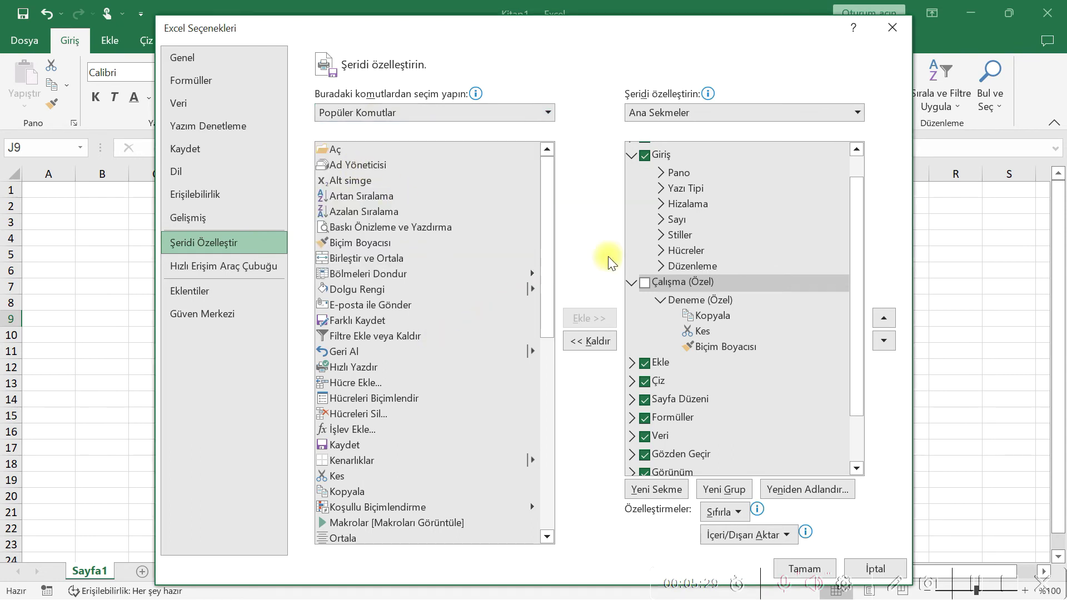
pyautogui.press('Down')
pyautogui.press('Down')
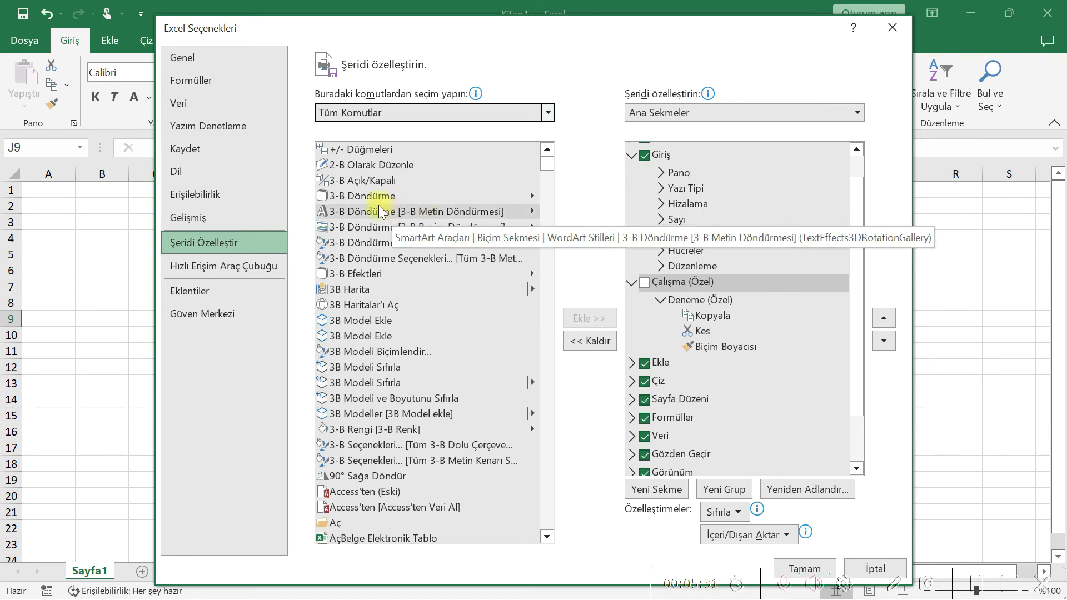
pyautogui.click(371, 113)
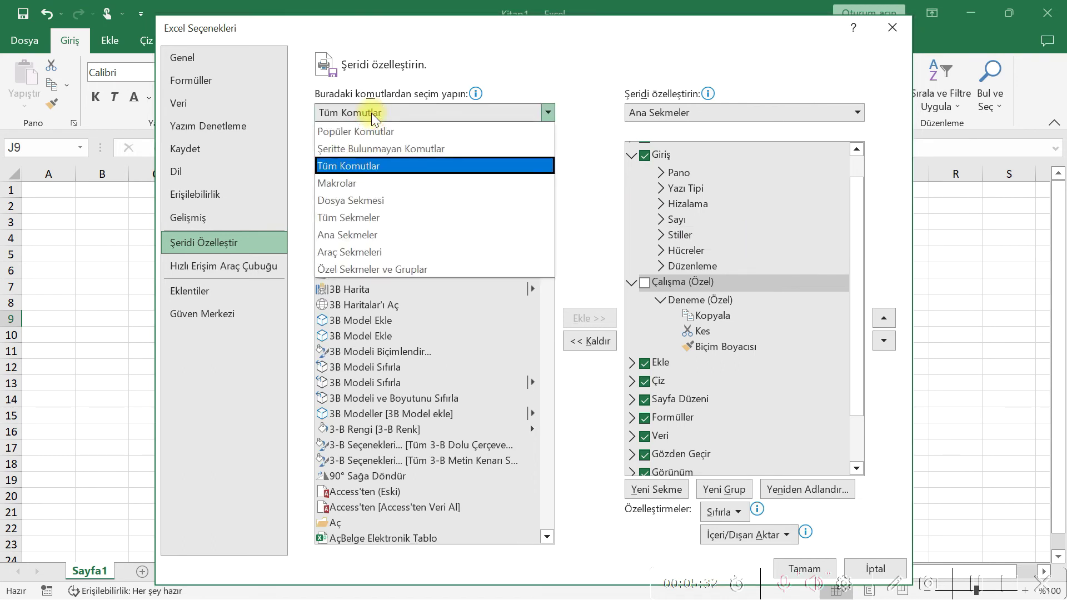
pyautogui.click(359, 181)
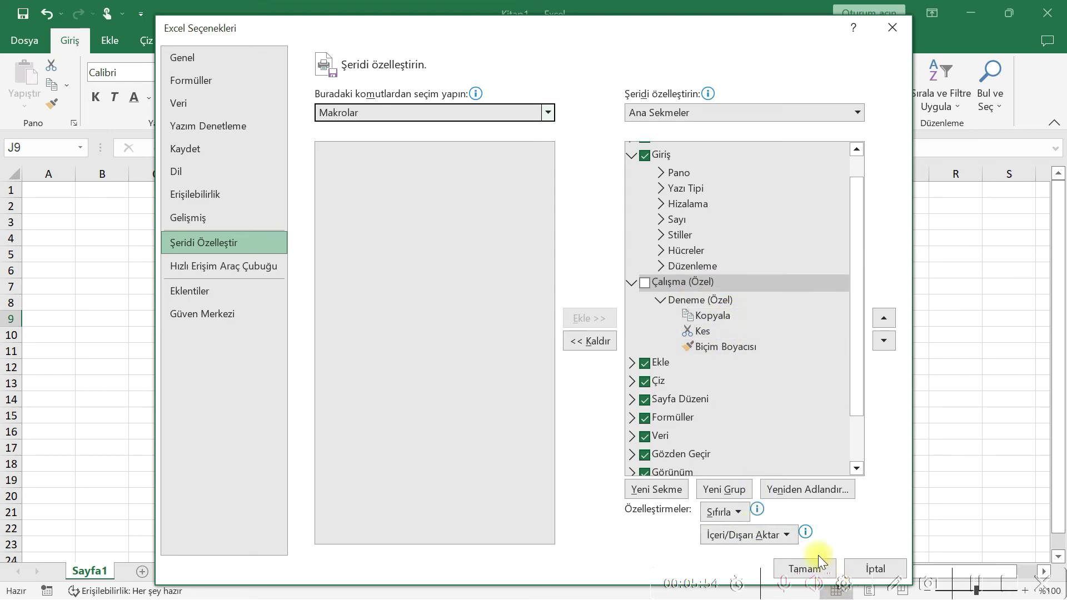
pyautogui.click(804, 567)
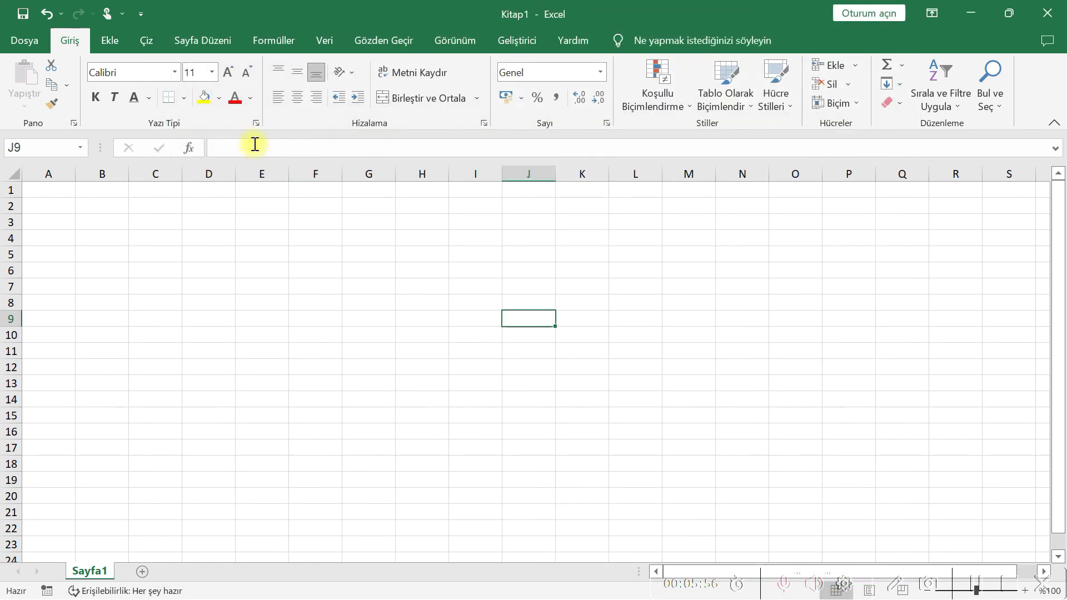
# Tick Çalışma (Özel) in Customize the Ribbon, confirm with OK, and open the Çalışma tab.
pyautogui.rightClick(290, 120)
pyautogui.click(340, 150)
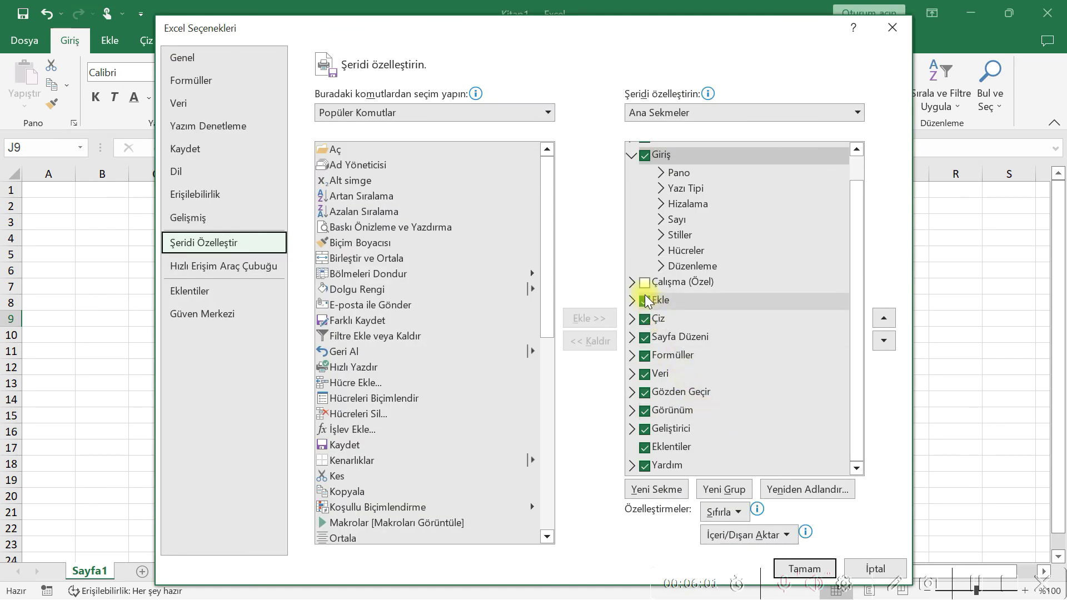
pyautogui.click(644, 282)
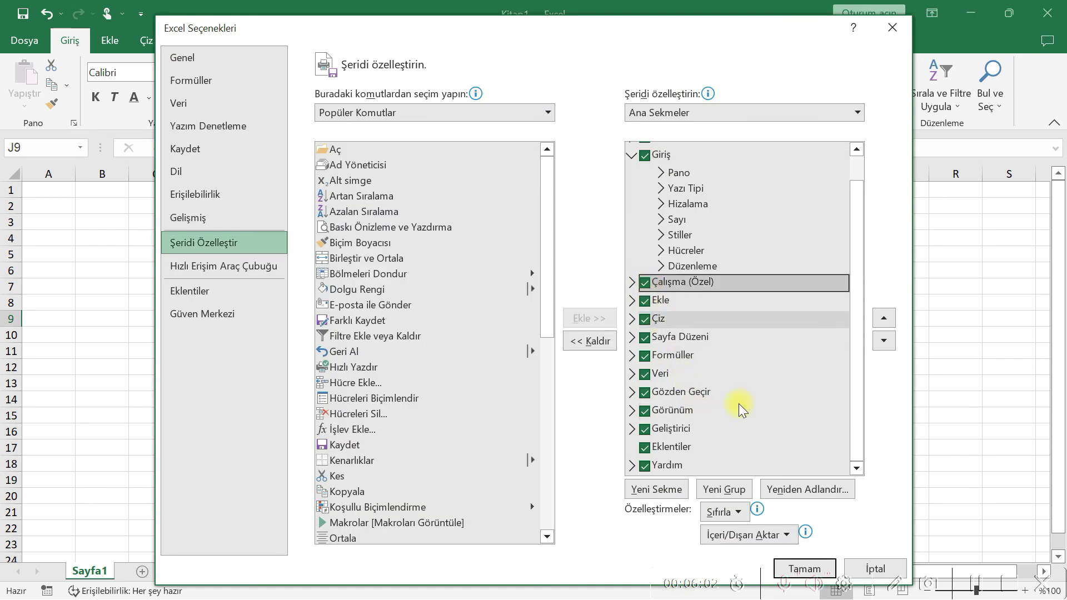
pyautogui.click(793, 563)
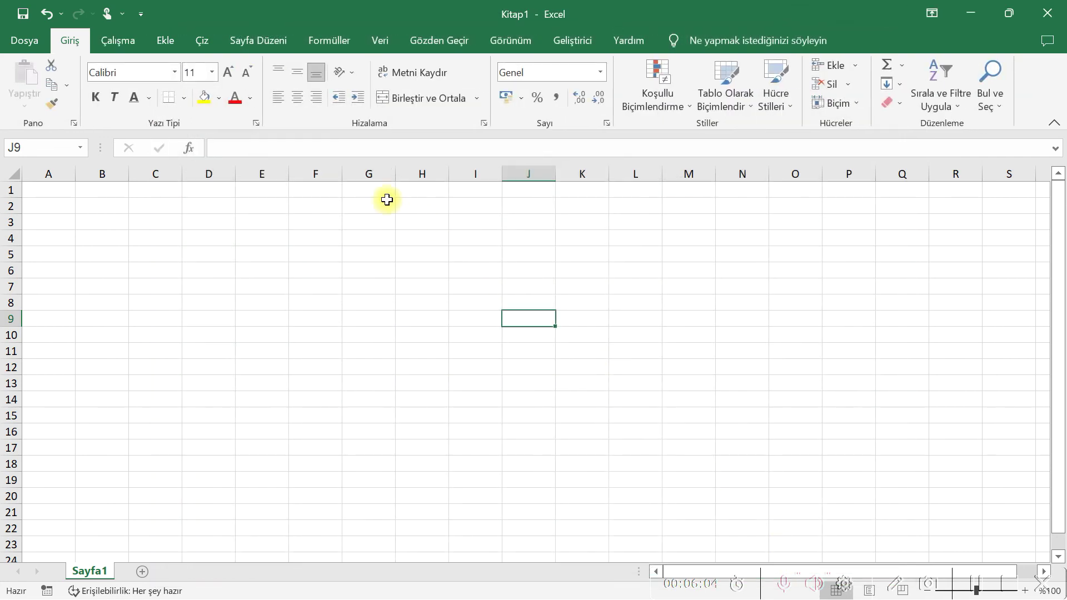
pyautogui.click(136, 40)
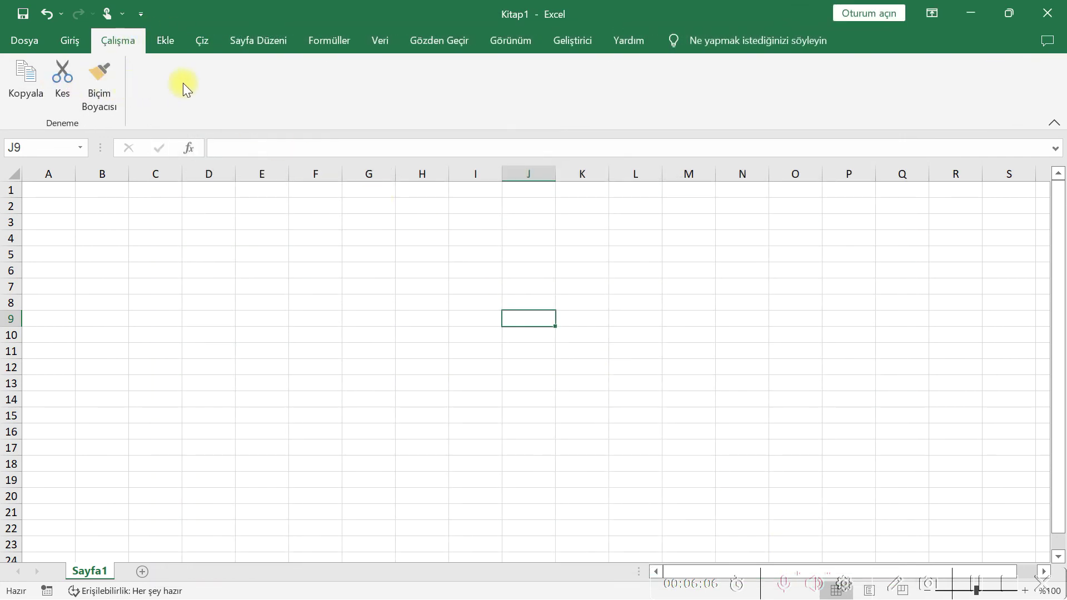